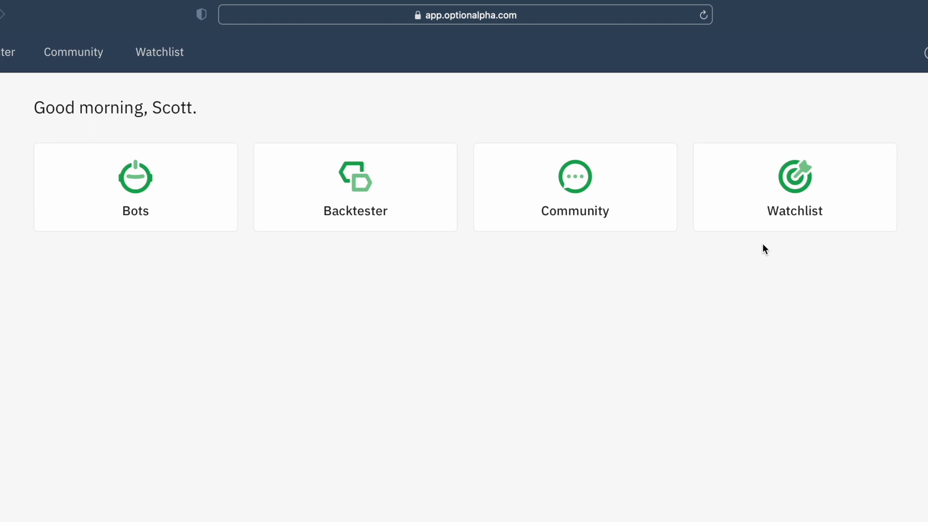
Open the bots' trading accounts overview and examine the existing paper trading and test accounts.
click(127, 190)
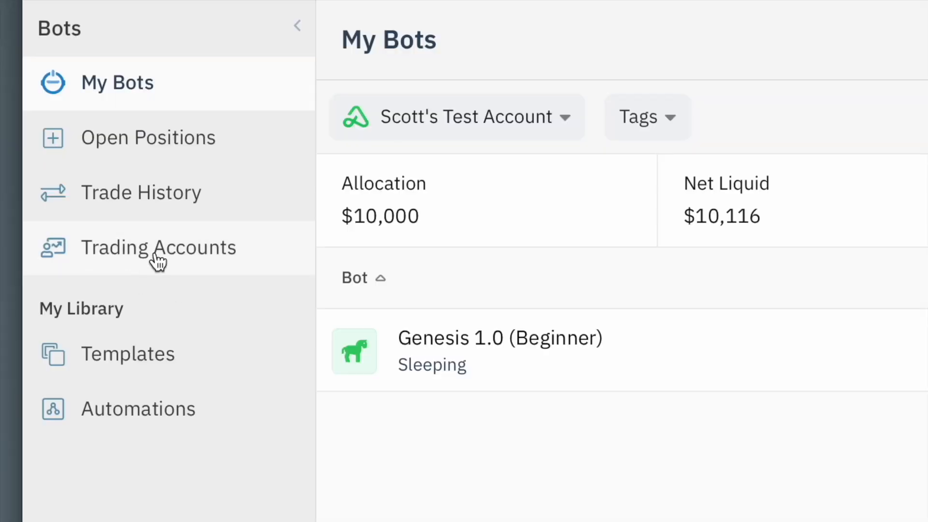
click(251, 260)
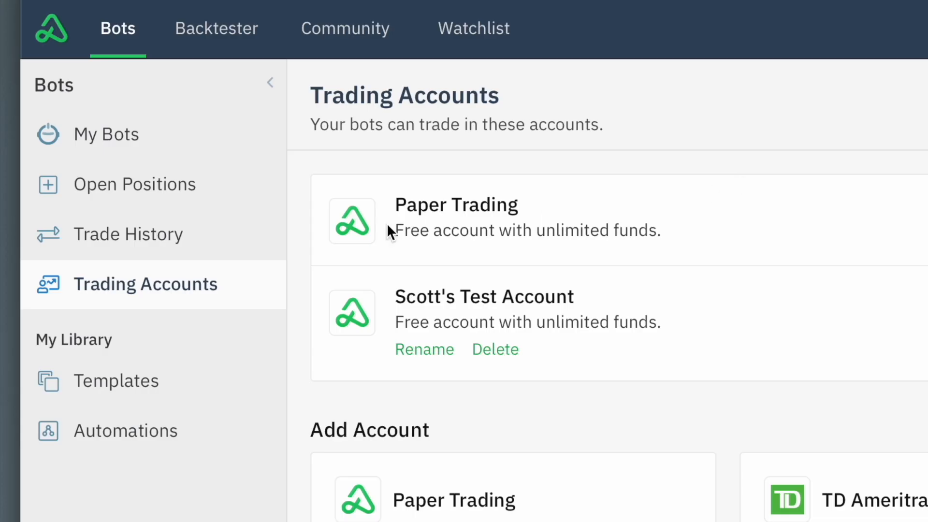
drag(407, 206, 663, 236)
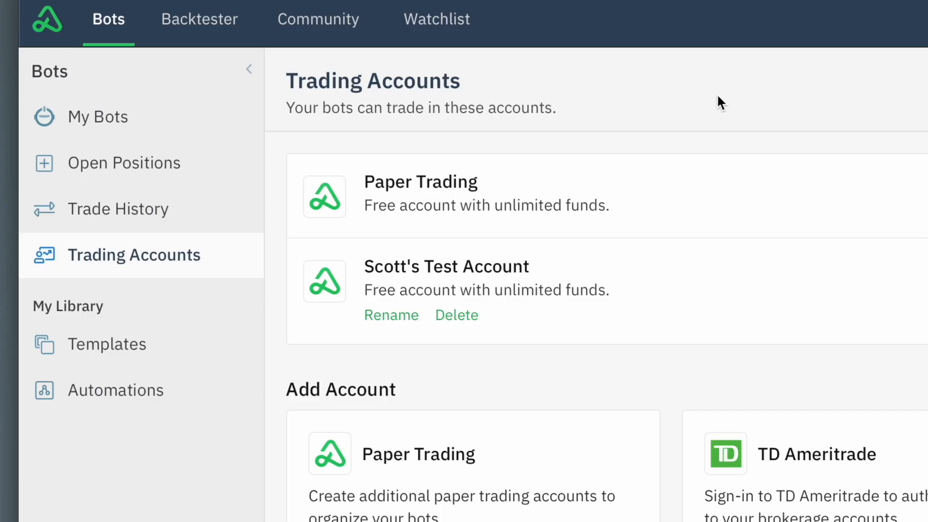
drag(524, 265, 362, 265)
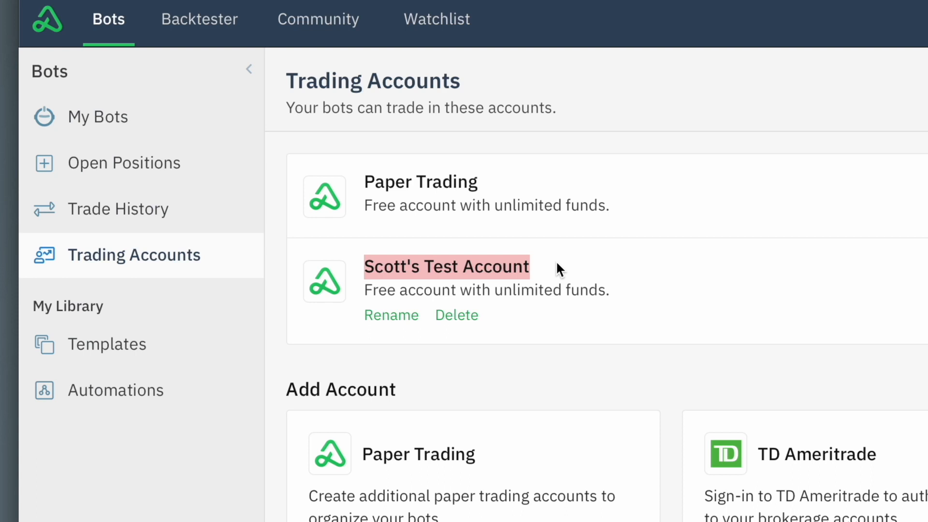
drag(479, 185, 366, 187)
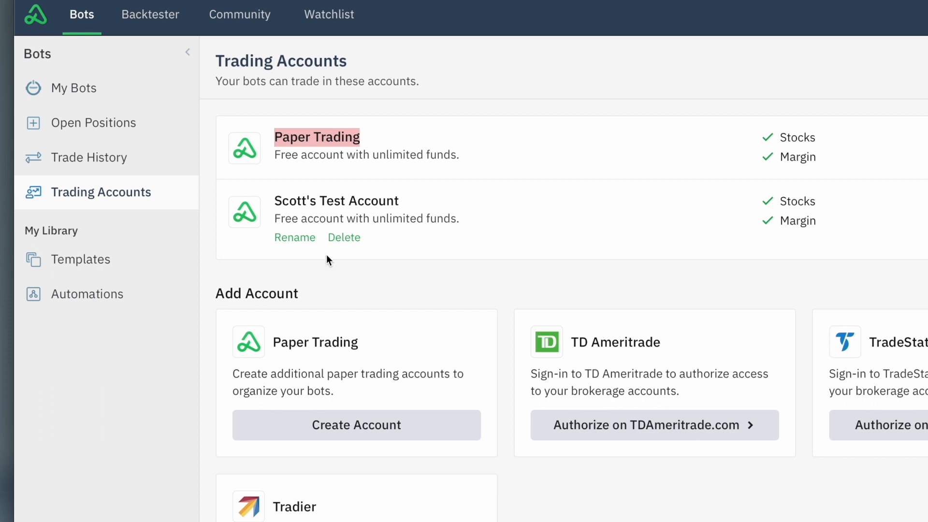
Browse the bot template library, examining the Sample Bots, Discover and Popular community templates.
click(88, 93)
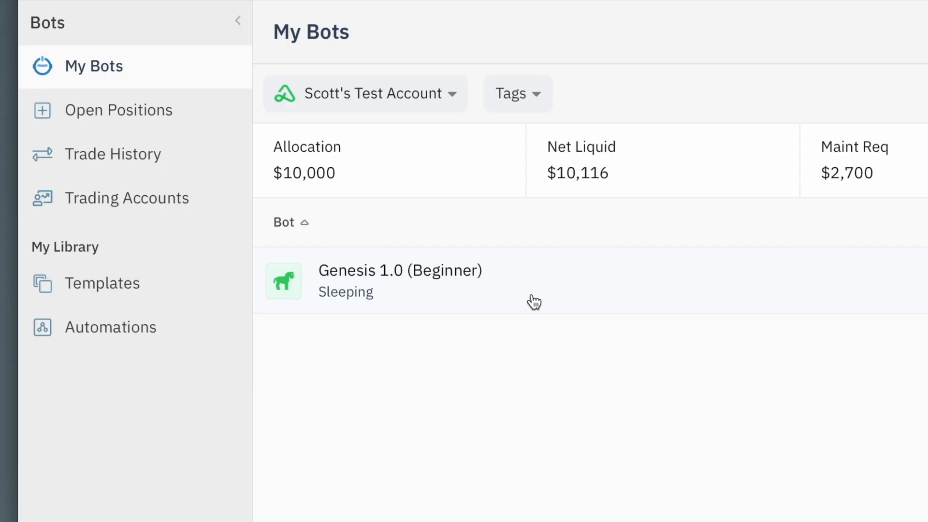
click(151, 295)
scroll(671, 290, down, 6)
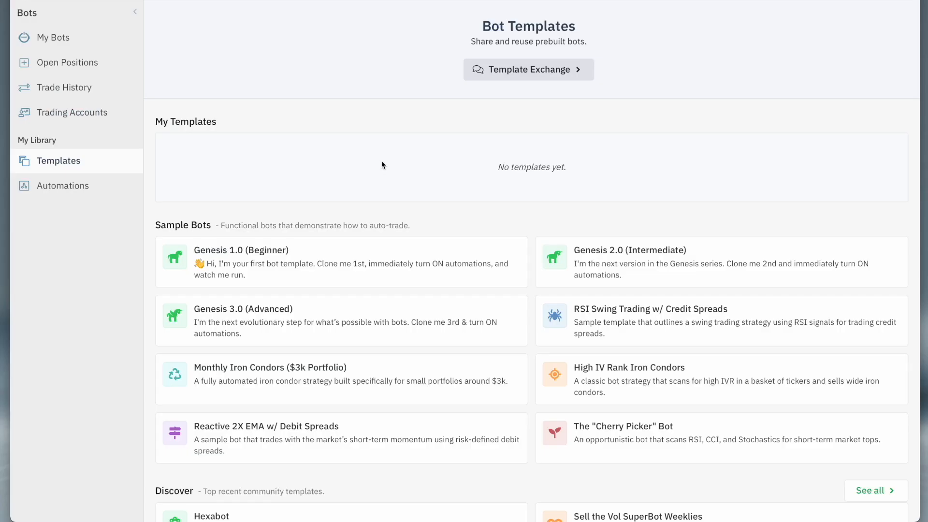
scroll(382, 164, down, 4)
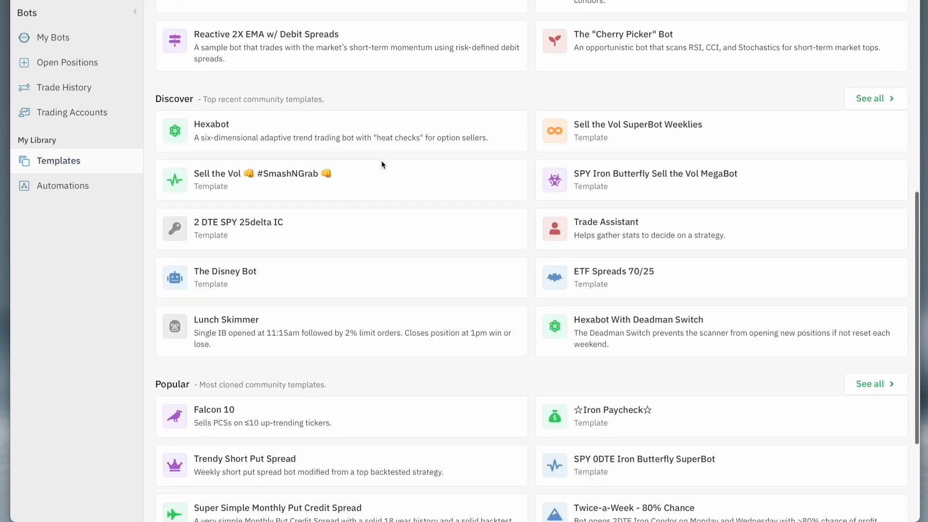
scroll(502, 177, down, 1)
scroll(512, 208, up, 12)
scroll(512, 207, down, 3)
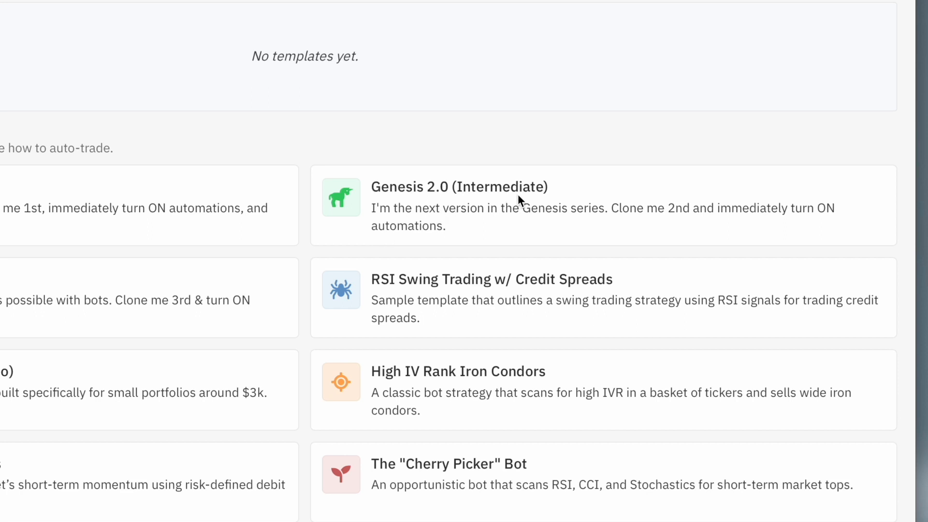
scroll(517, 193, down, 5)
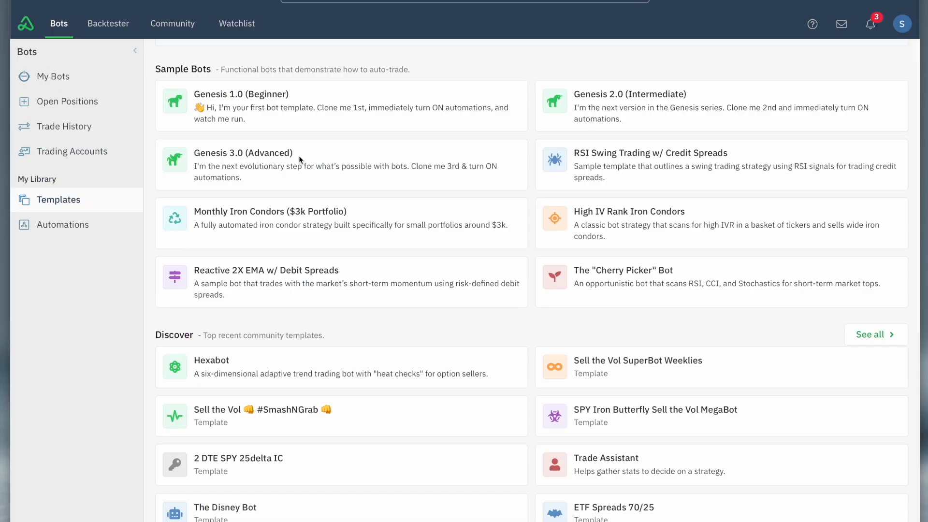
scroll(920, 406, down, 2)
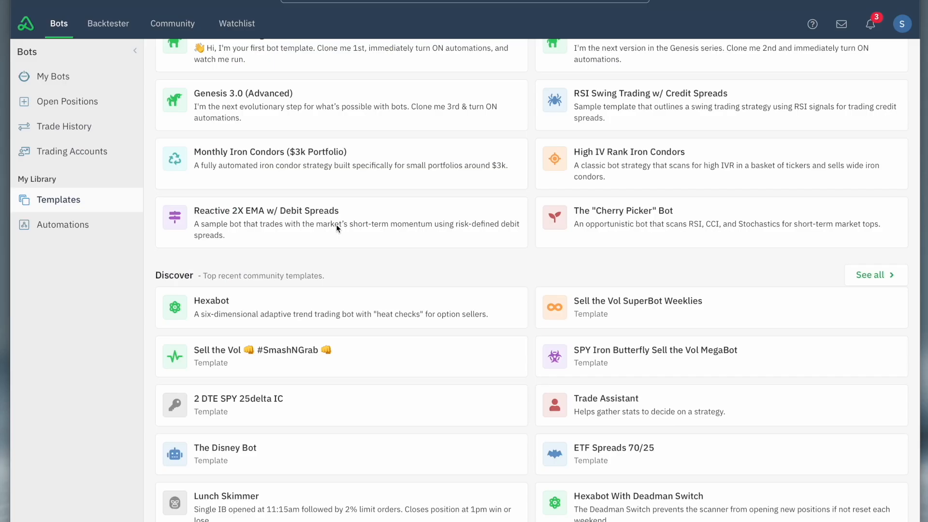
scroll(357, 230, down, 6)
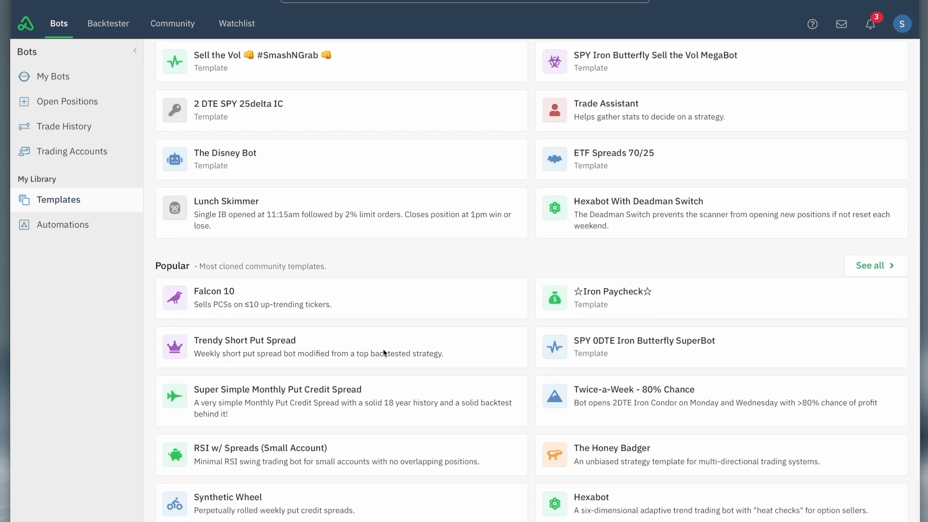
scroll(387, 231, up, 12)
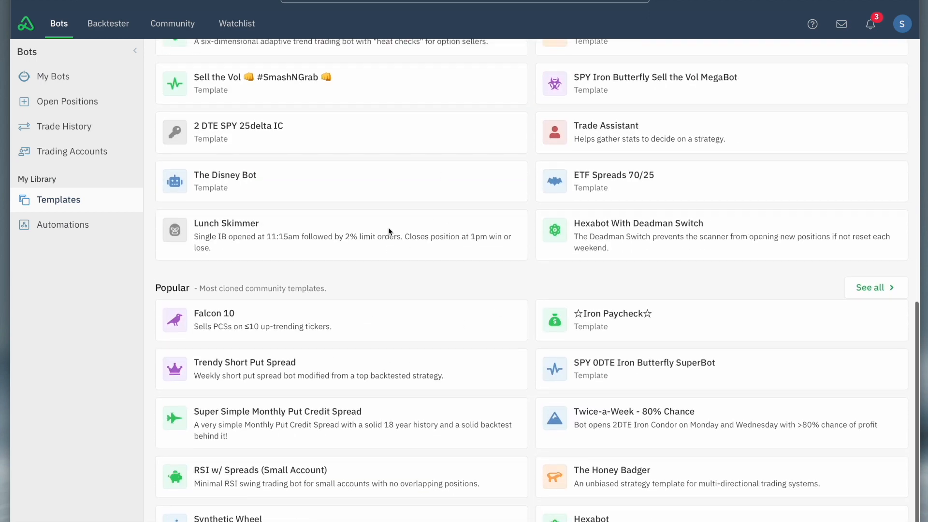
scroll(388, 230, down, 1)
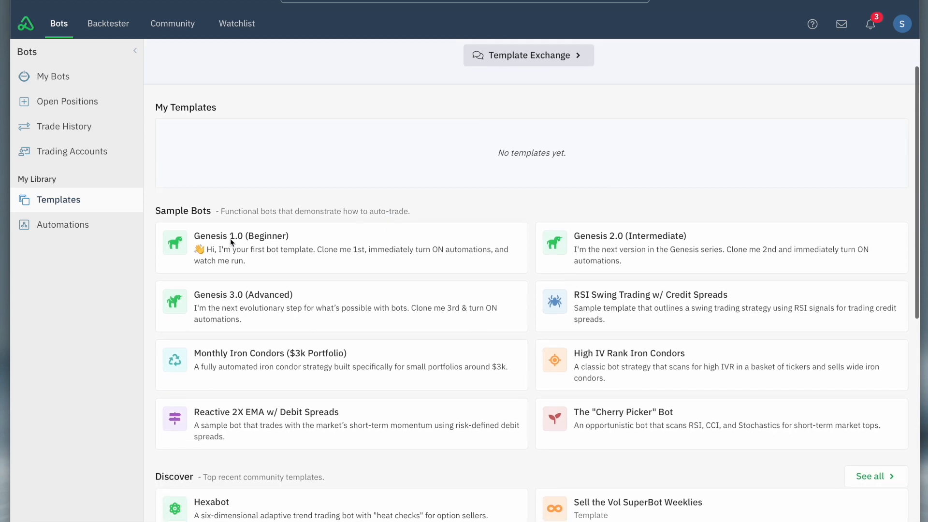
Open the Genesis 1.0 (Beginner) sample template and read its description of the Genesis series.
mouse_move(244, 244)
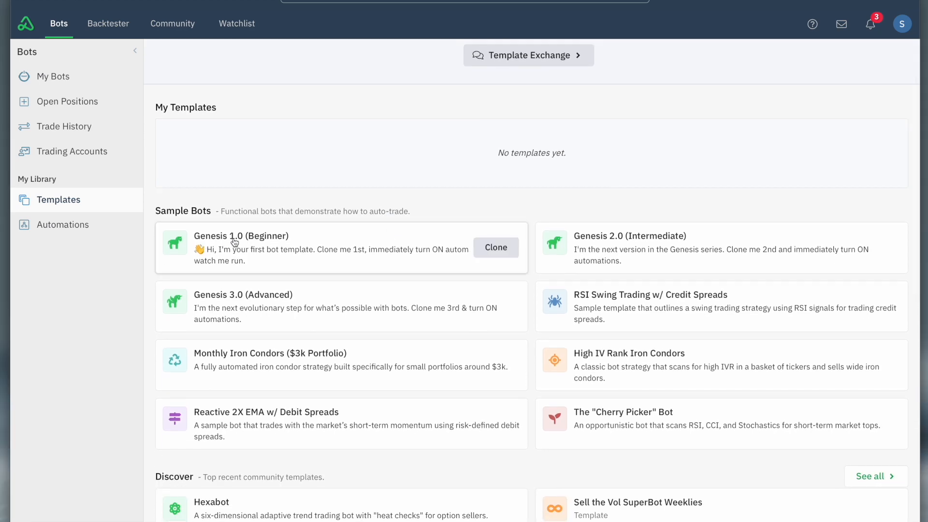
click(234, 238)
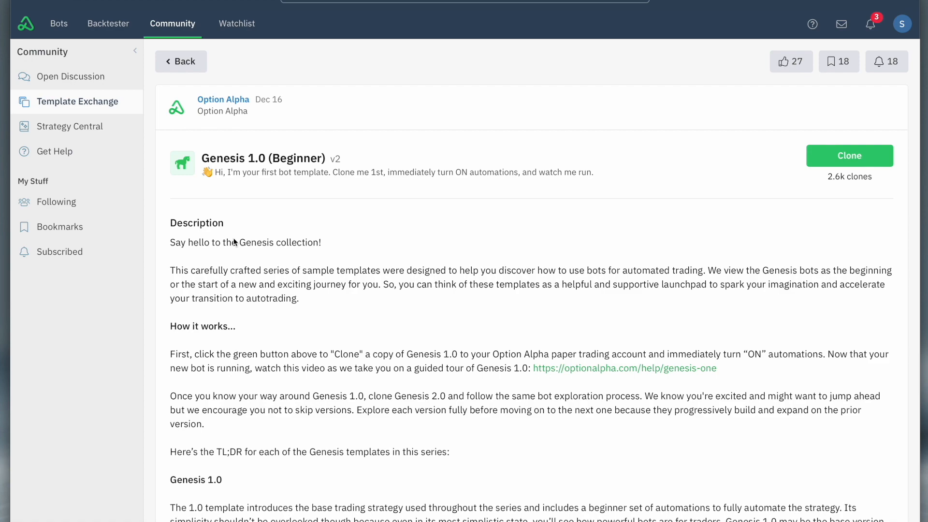
scroll(367, 300, down, 8)
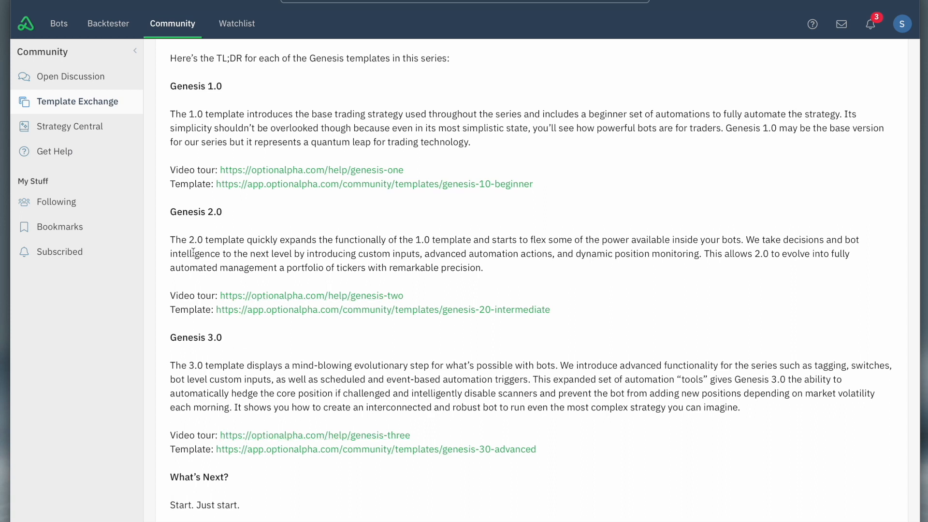
Open the existing Genesis 1.0 (Beginner) bot, review its allocation and daily and total position limits, and save its settings.
click(59, 24)
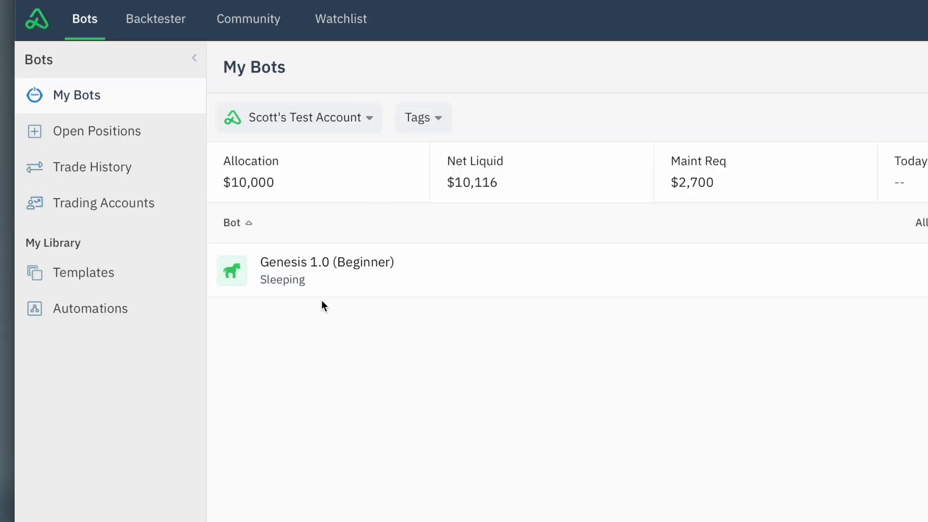
click(291, 270)
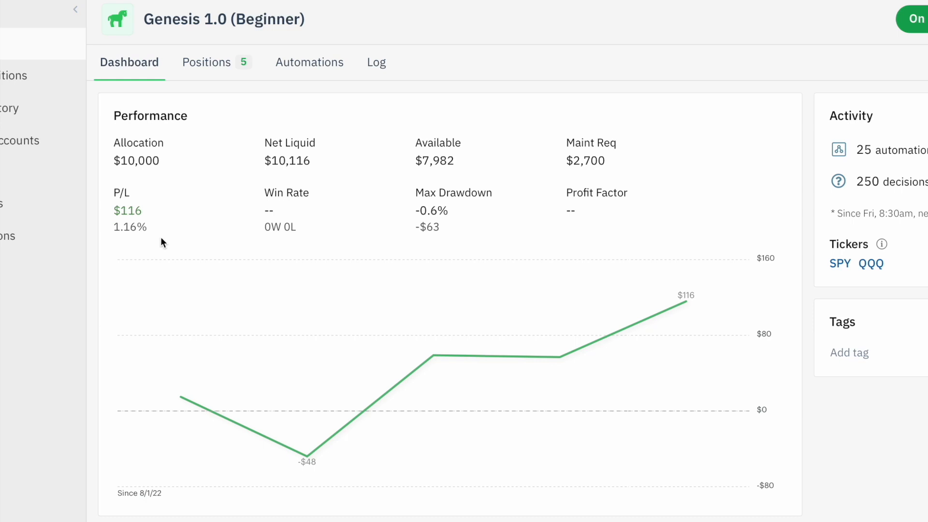
click(833, 78)
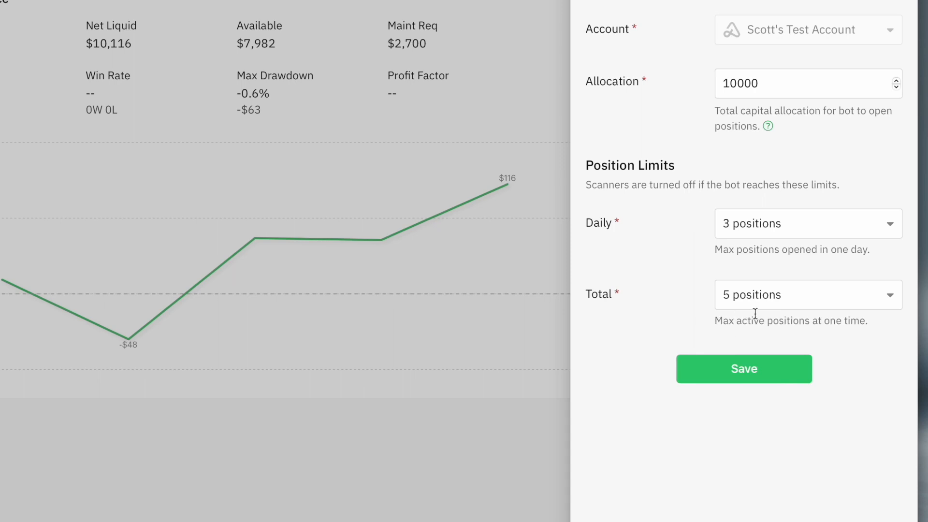
click(769, 301)
click(779, 222)
click(778, 221)
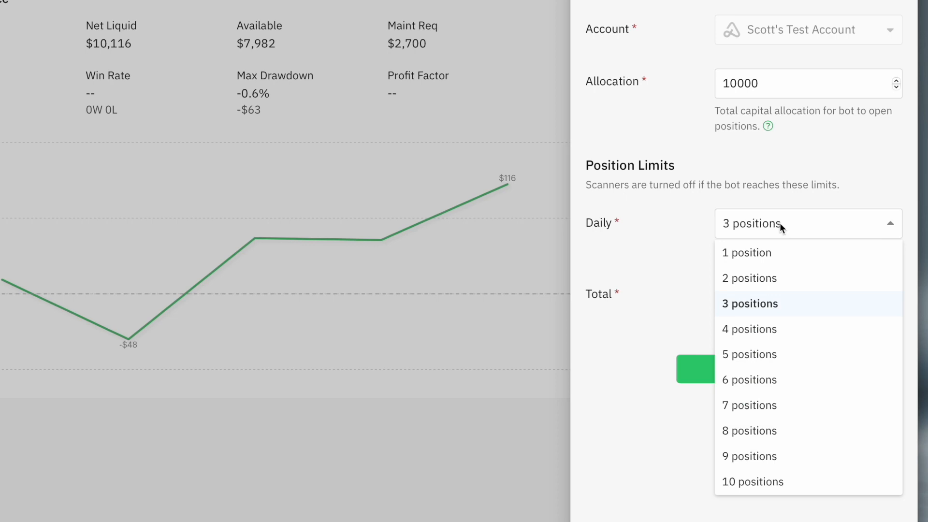
click(677, 225)
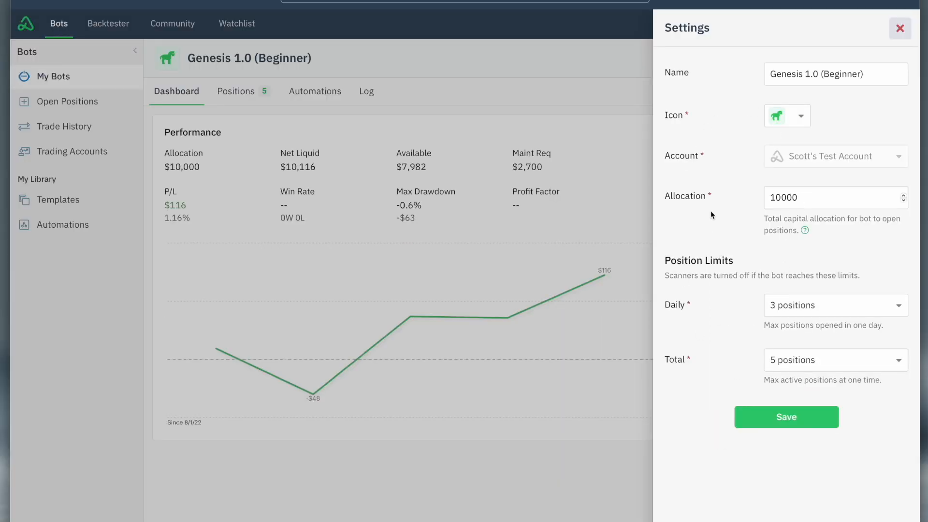
click(773, 418)
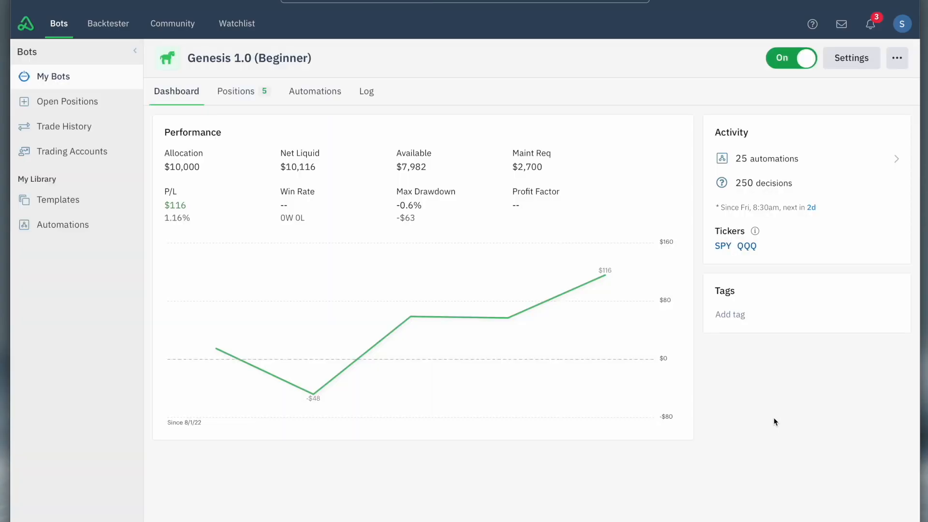
Add a scanner to the Genesis 1.0 (Beginner) bot and start a new automation for it.
click(310, 90)
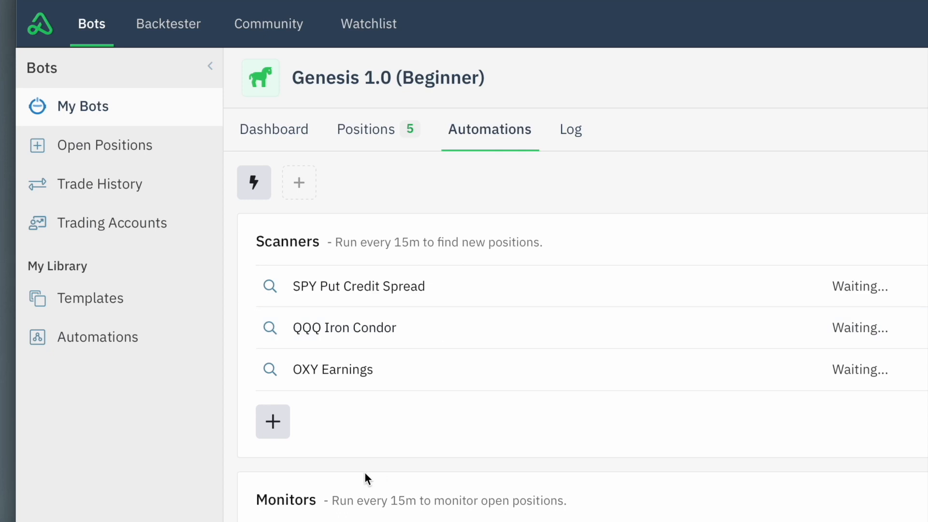
click(273, 429)
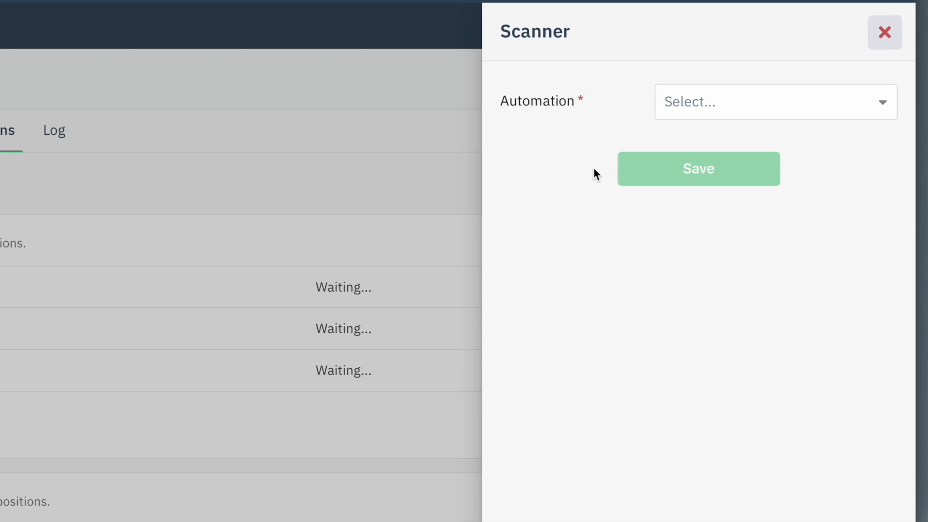
click(696, 112)
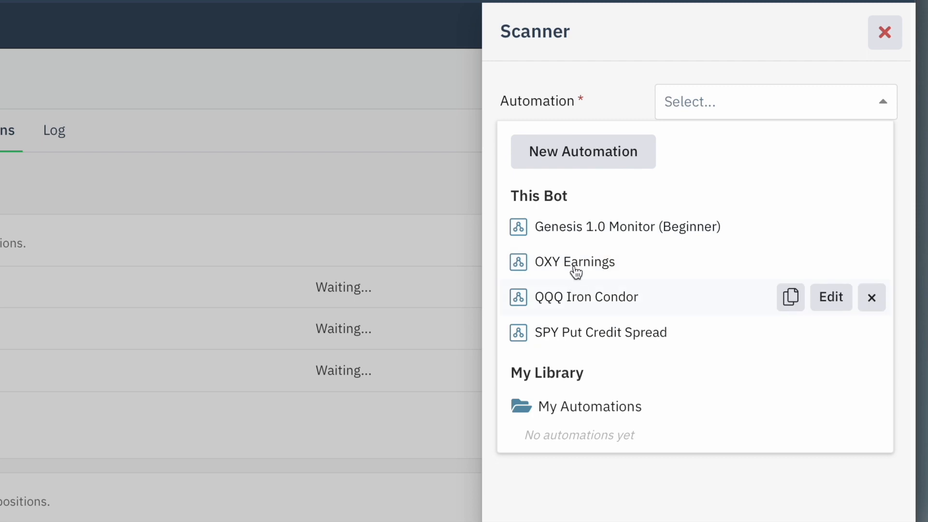
click(565, 155)
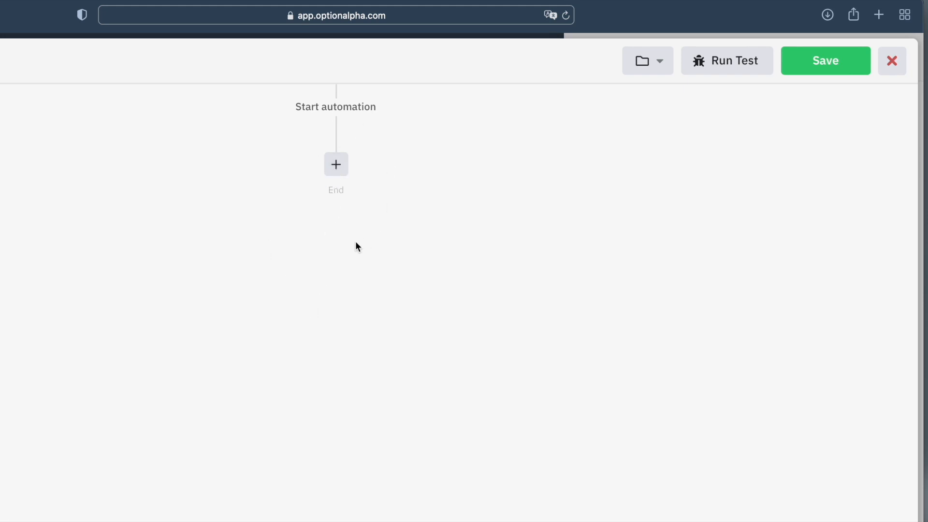
Start a Decision action as the automation's first step and open the choices for its "Yes" path condition.
click(337, 172)
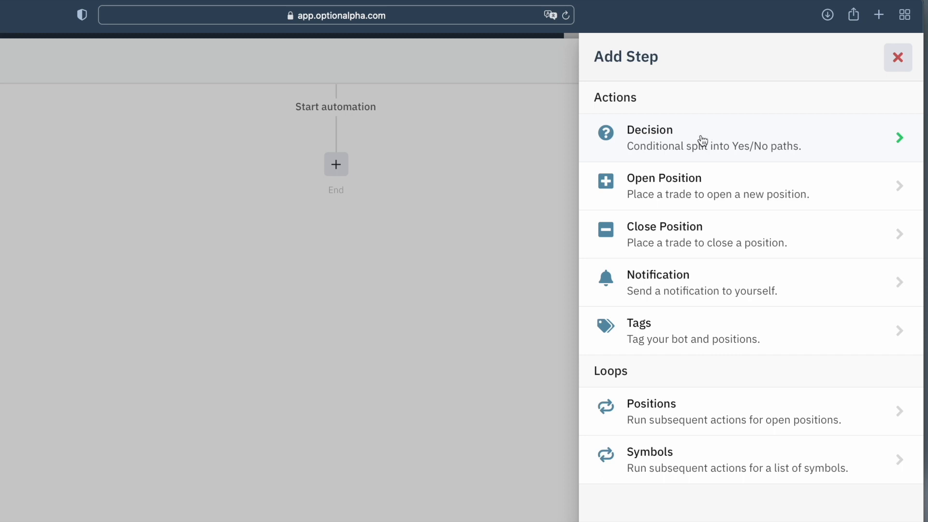
click(669, 141)
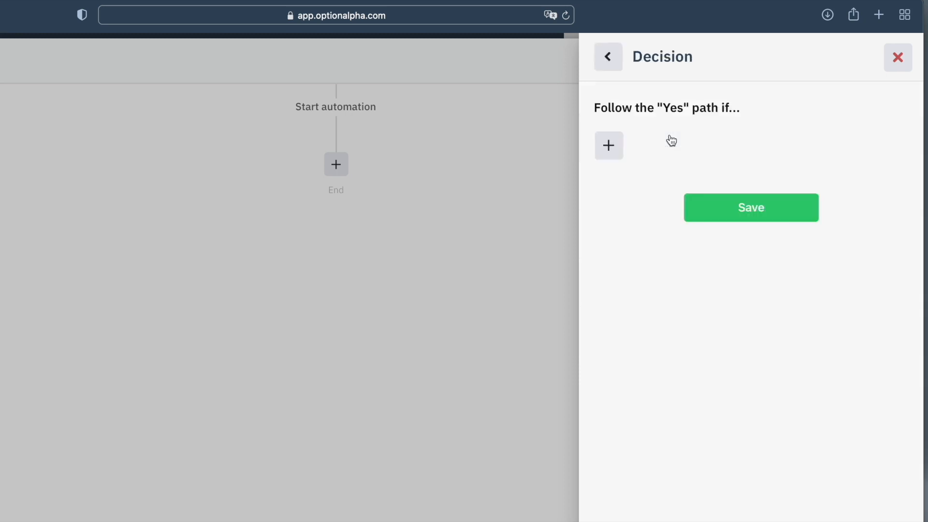
click(613, 148)
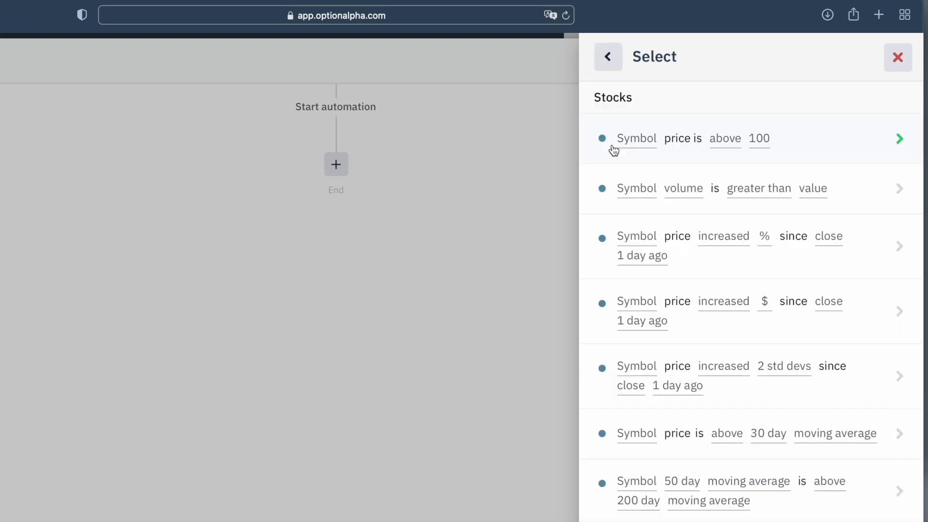
Look through the available decision conditions for stocks, indicators, positions and the bot.
scroll(643, 251, down, 6)
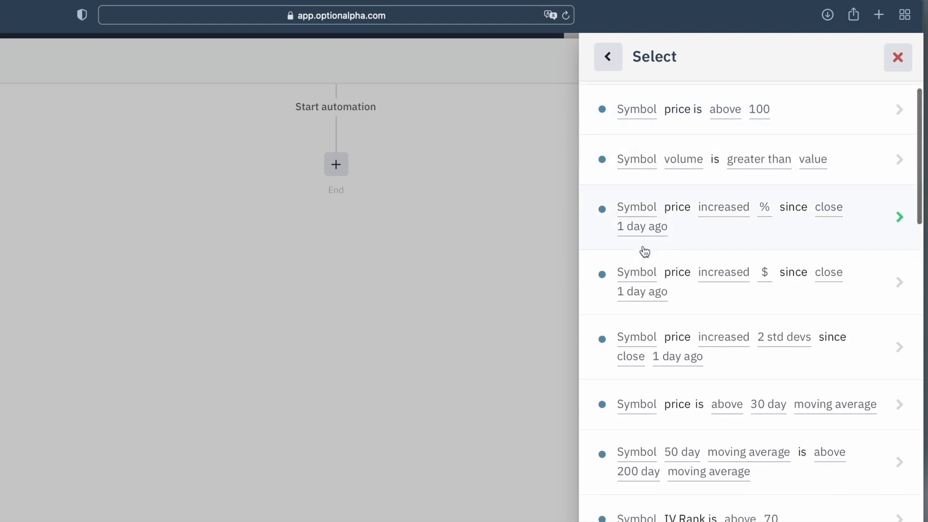
scroll(644, 251, down, 13)
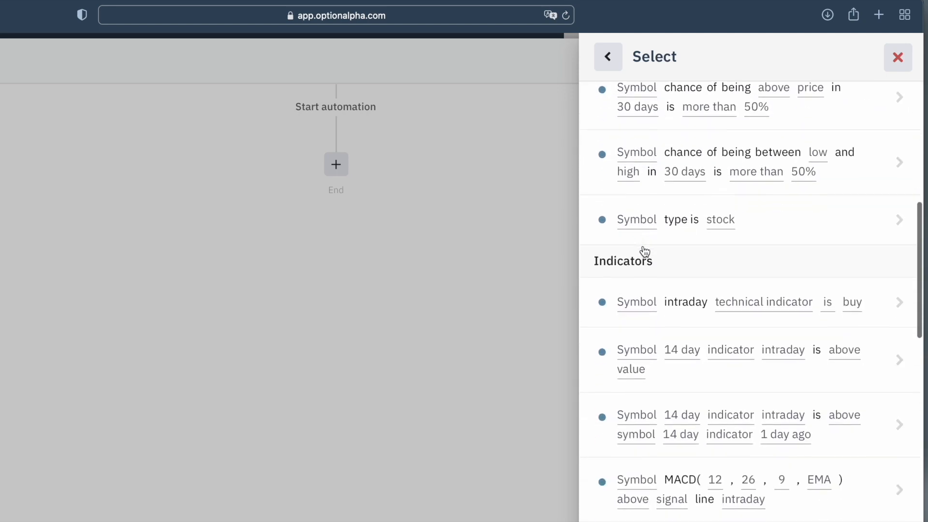
scroll(644, 251, down, 12)
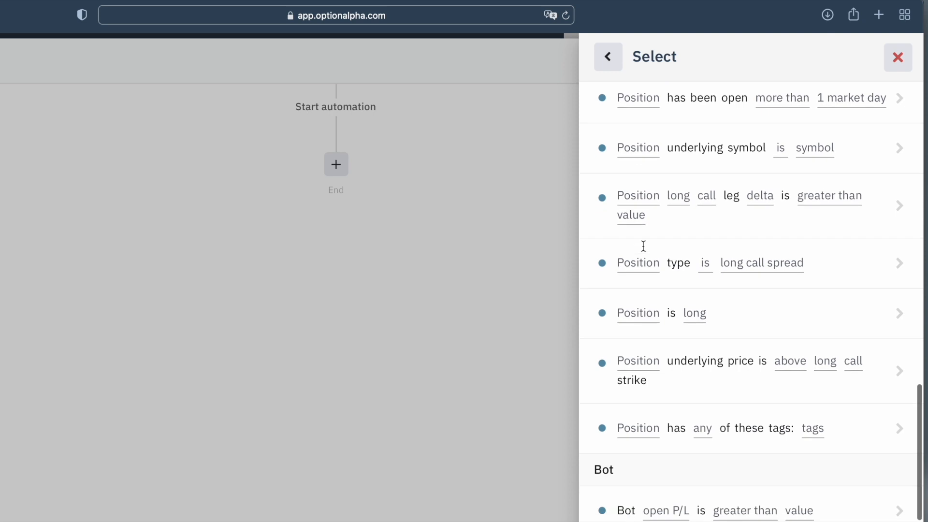
scroll(644, 251, up, 20)
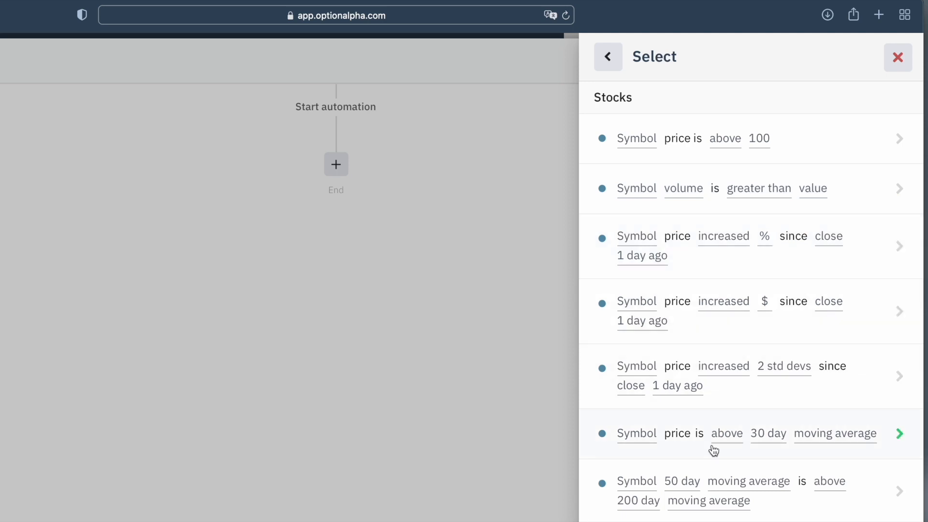
scroll(713, 449, down, 5)
scroll(713, 449, down, 3)
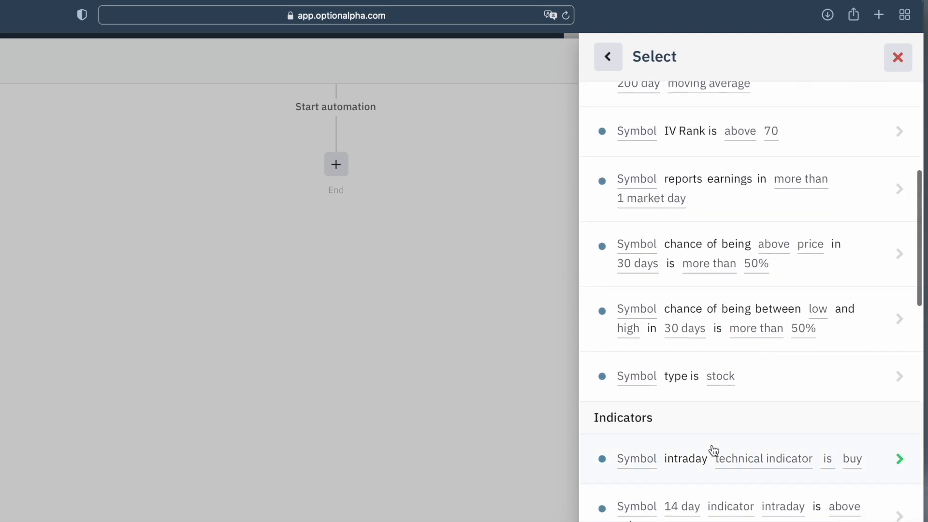
scroll(733, 333, down, 5)
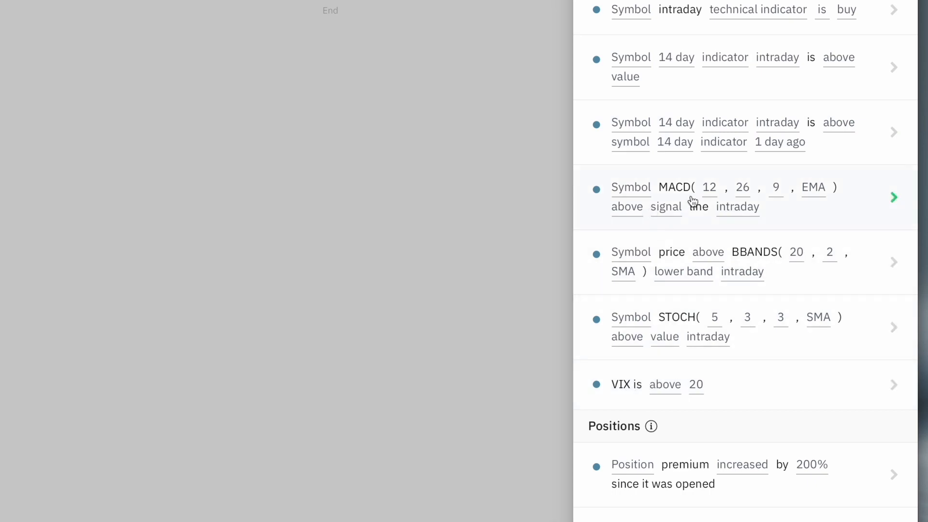
scroll(750, 275, down, 12)
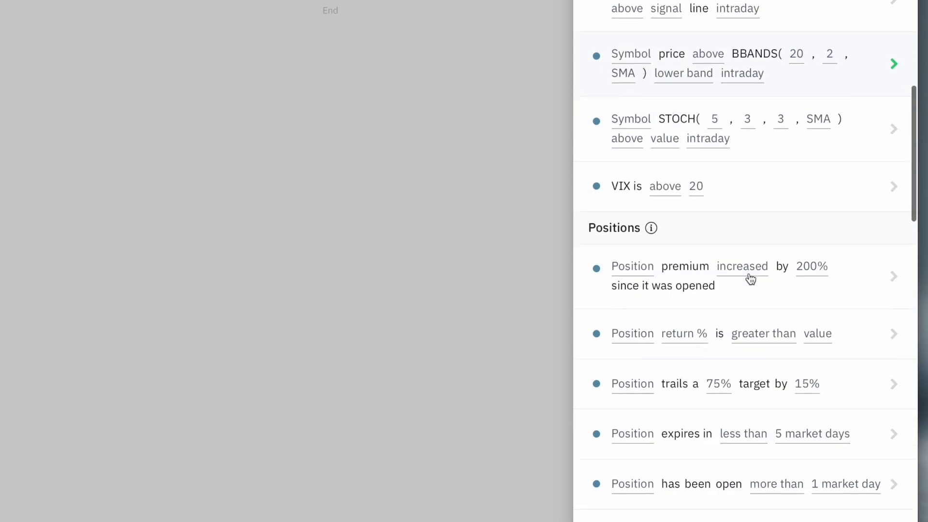
scroll(749, 278, down, 20)
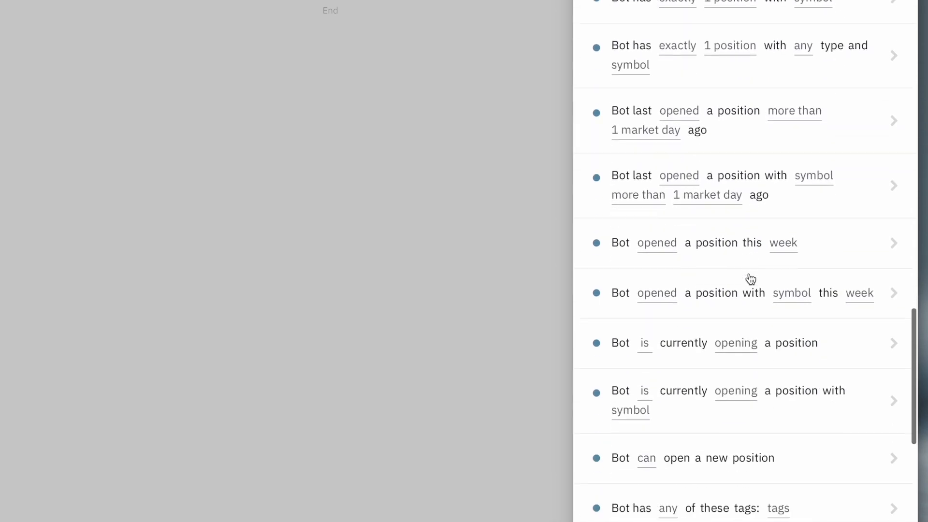
scroll(750, 279, up, 20)
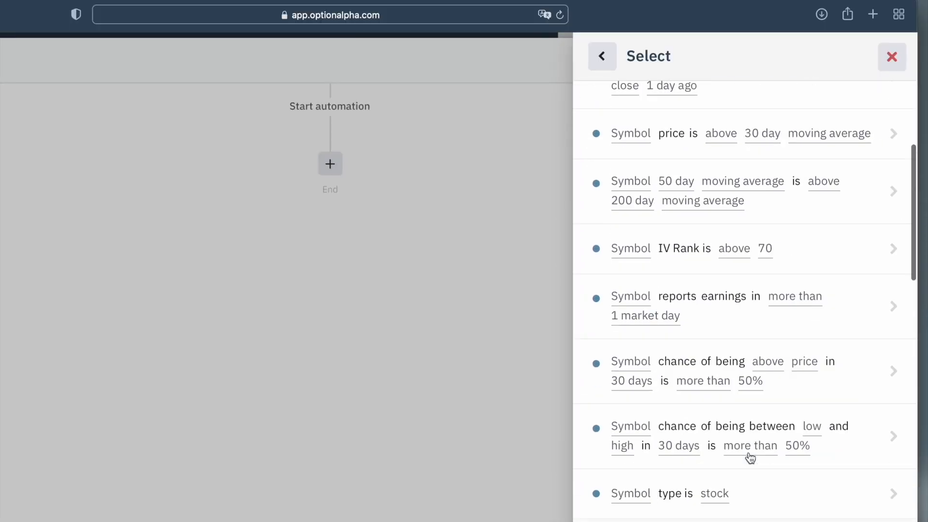
scroll(749, 444, down, 5)
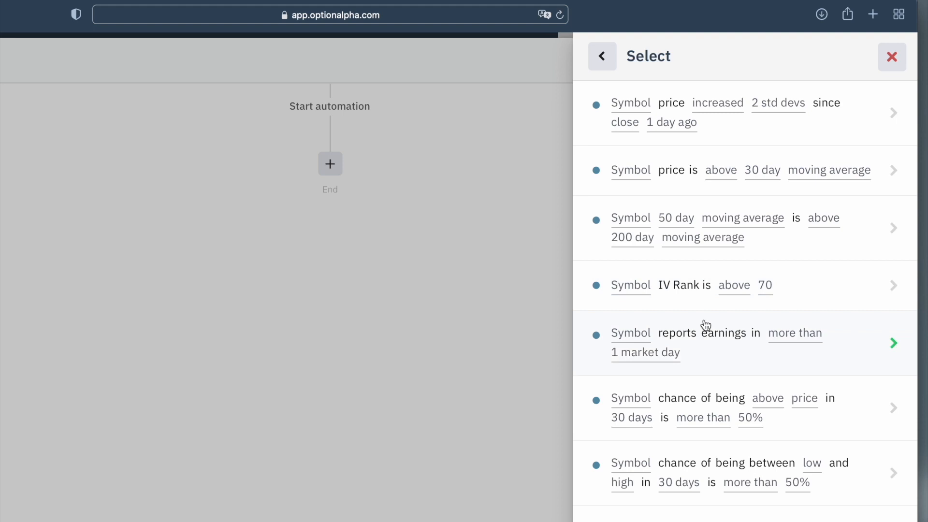
Set the decision condition to AAPL IV Rank above 30 and save the decision to the automation.
click(685, 284)
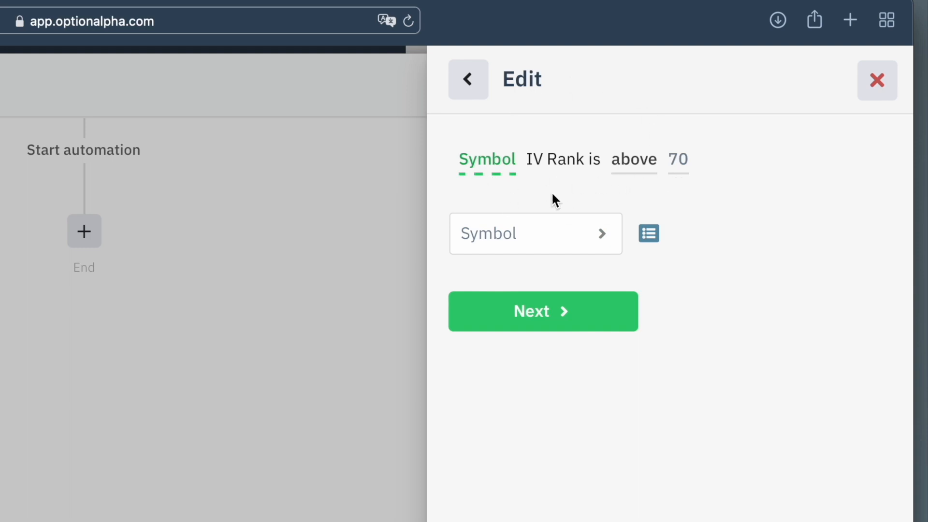
click(516, 237)
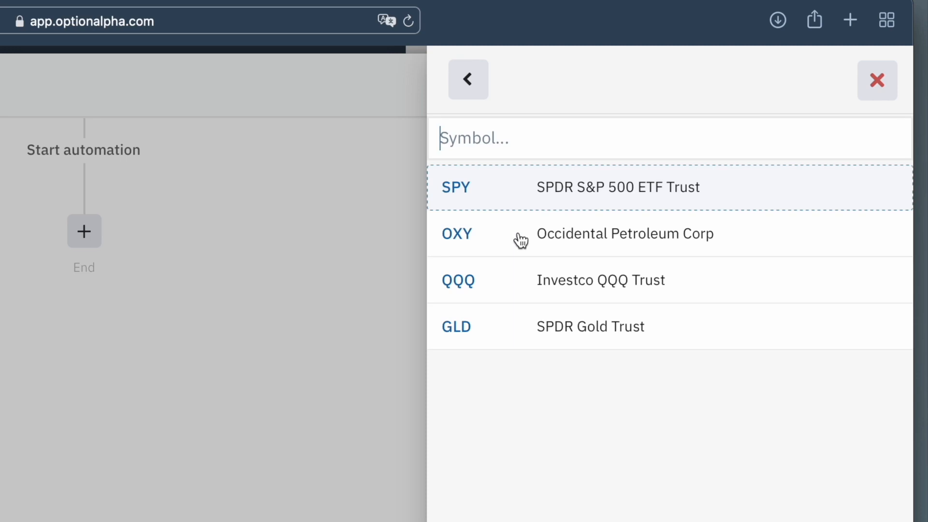
text(AAPL)
click(586, 203)
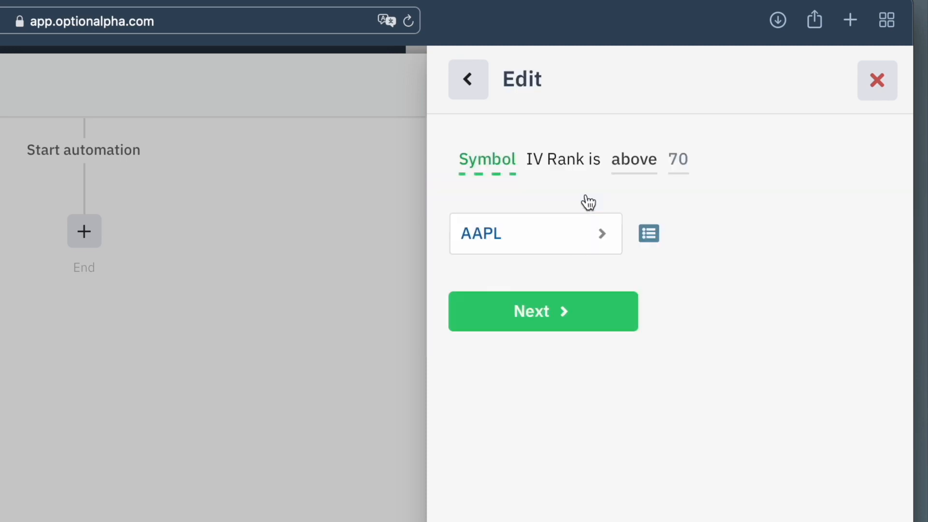
click(543, 308)
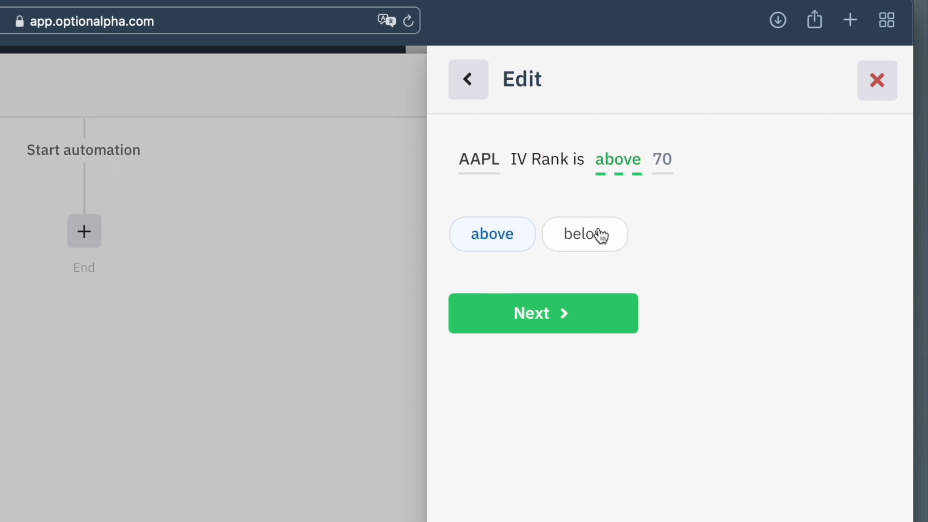
click(524, 313)
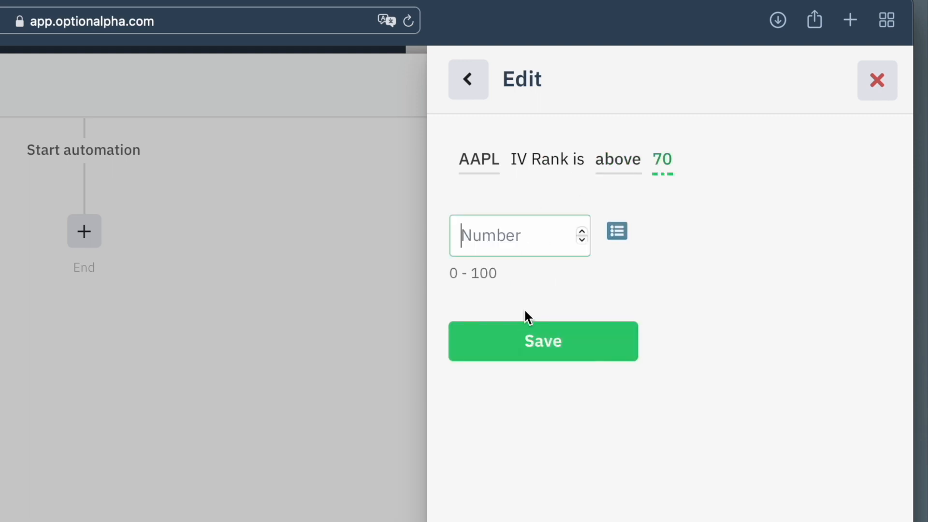
text(30)
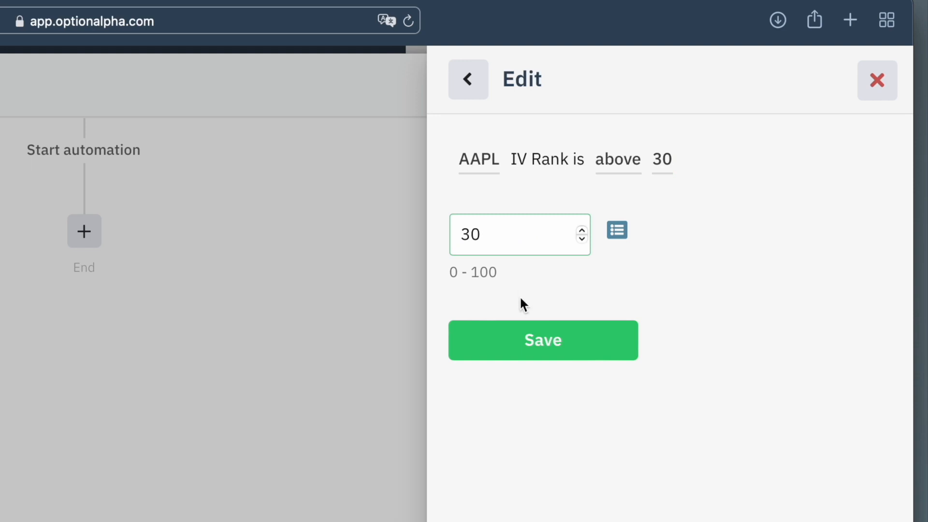
click(539, 340)
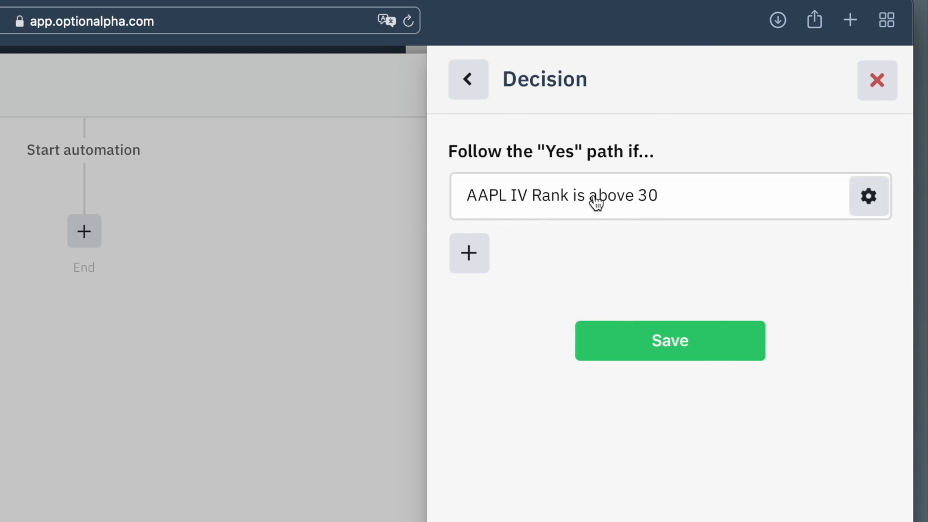
click(650, 340)
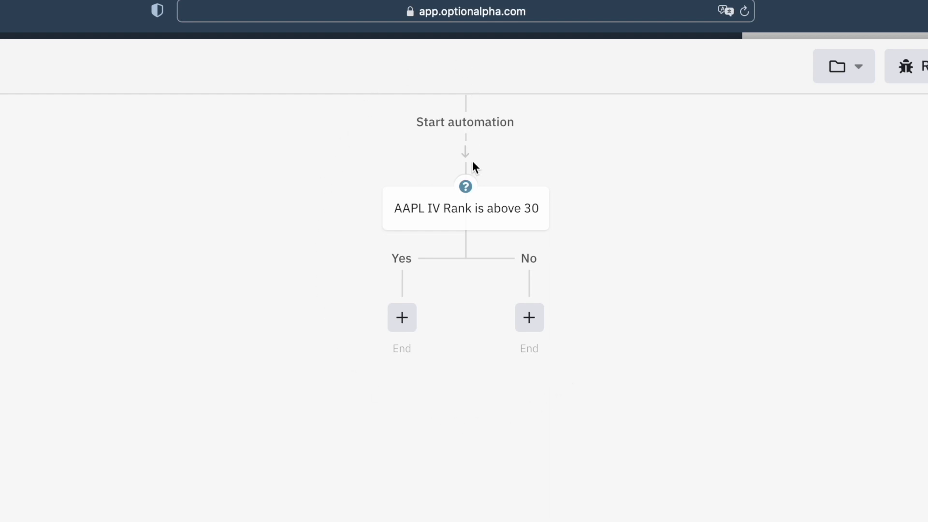
Add a second Decision on the IV Rank "Yes" path, using the price versus moving average condition with AAPL as symbol.
mouse_move(394, 224)
click(402, 317)
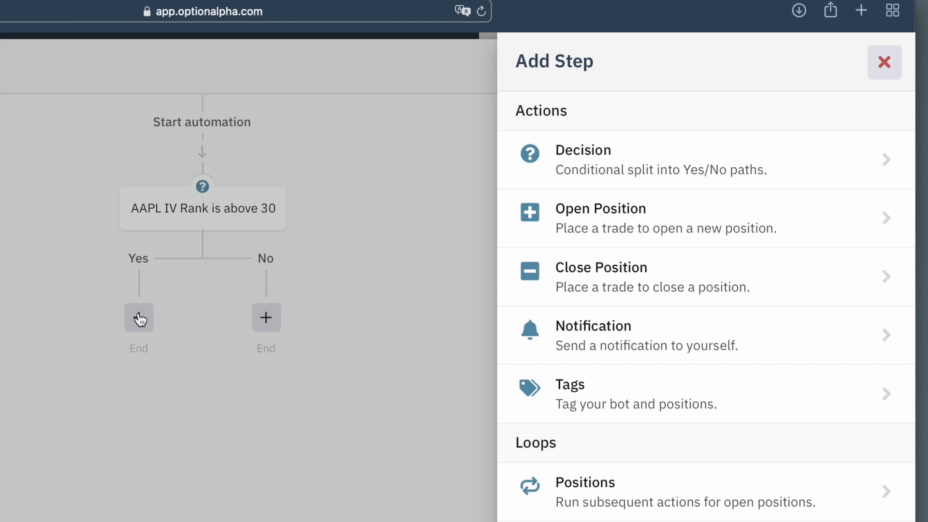
click(595, 159)
click(532, 168)
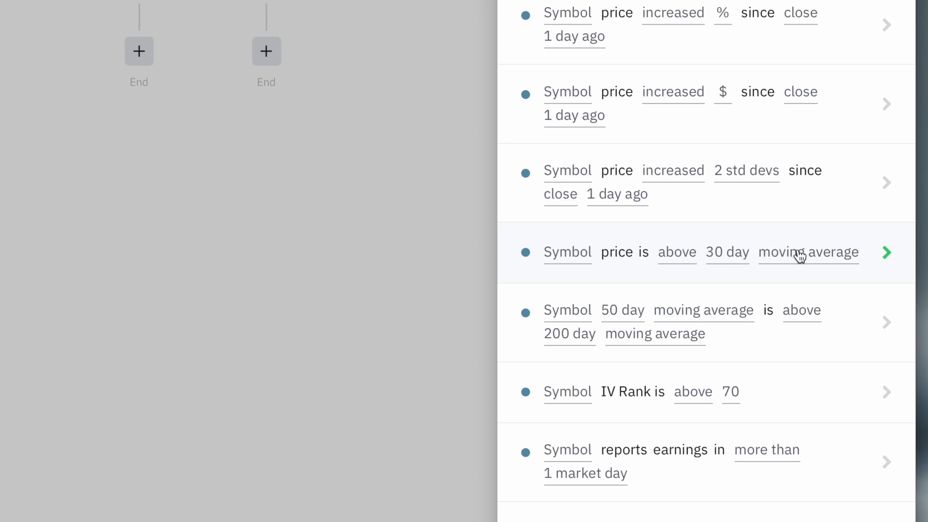
click(770, 240)
click(573, 260)
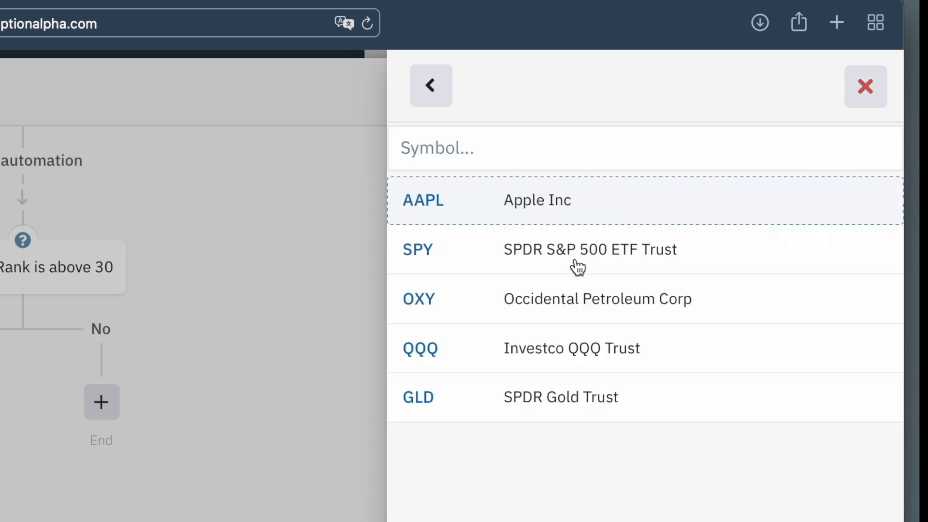
click(510, 215)
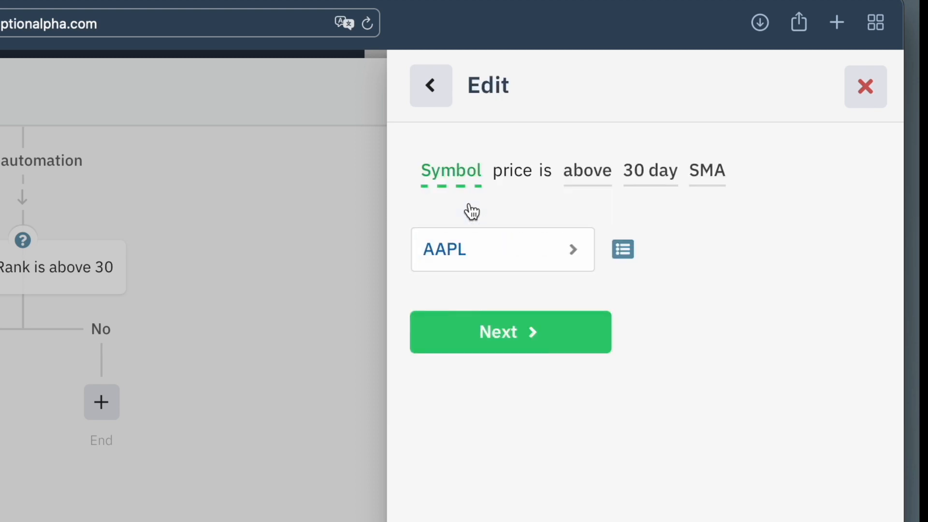
Complete the condition as price above the 20 day SMA and save the second decision.
click(481, 327)
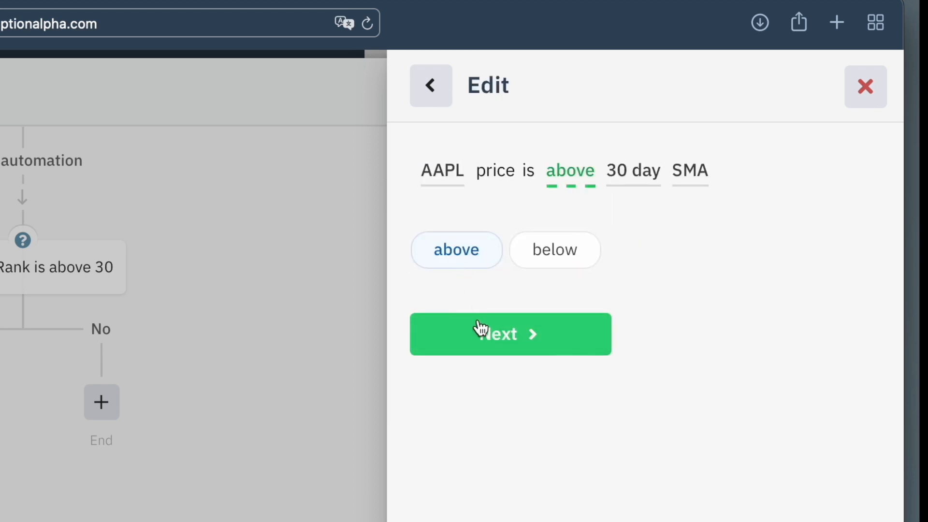
click(480, 327)
click(472, 251)
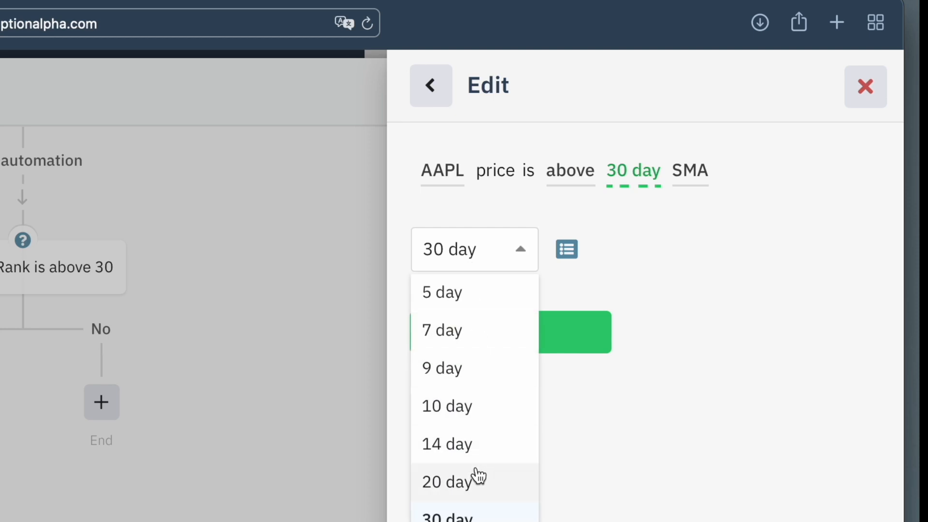
click(492, 478)
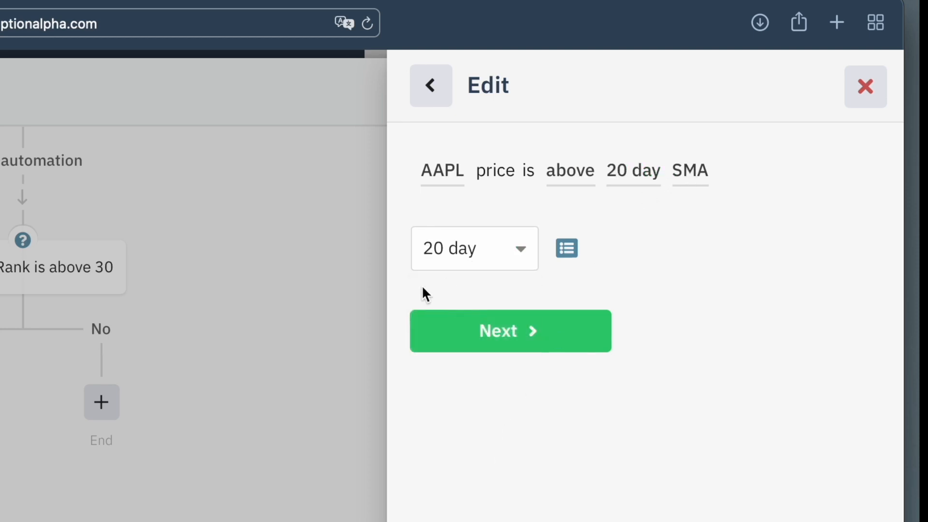
click(515, 338)
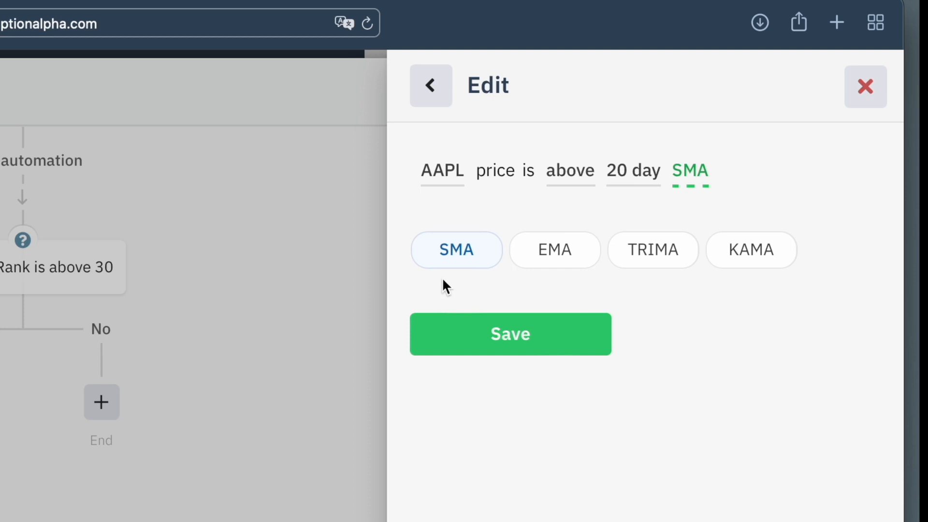
click(505, 339)
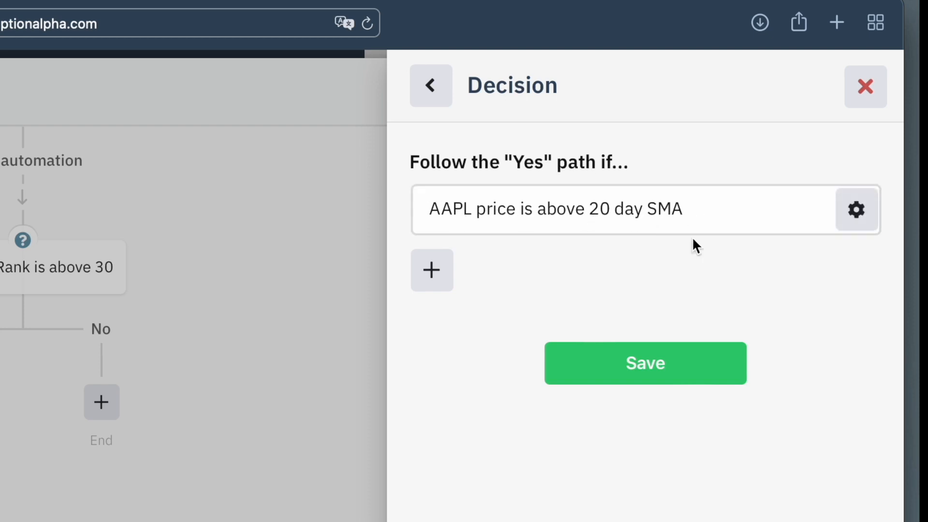
click(641, 375)
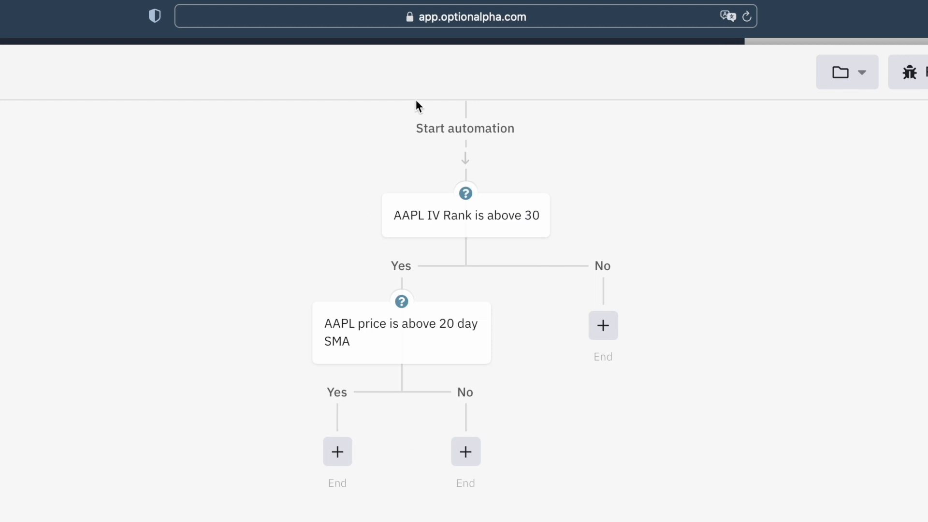
Add an Open Position action for a short put spread on the SMA decision's "Yes" path, with AAPL as symbol.
mouse_move(425, 228)
click(338, 464)
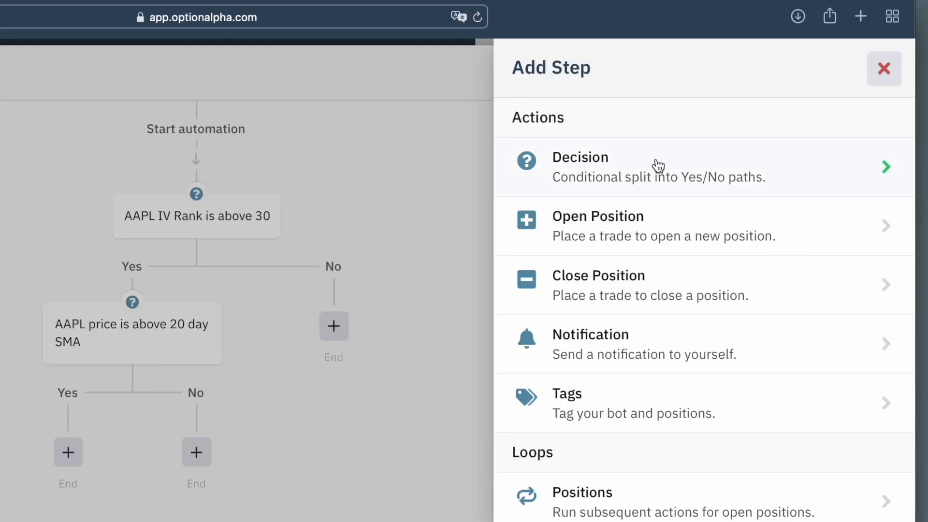
click(684, 217)
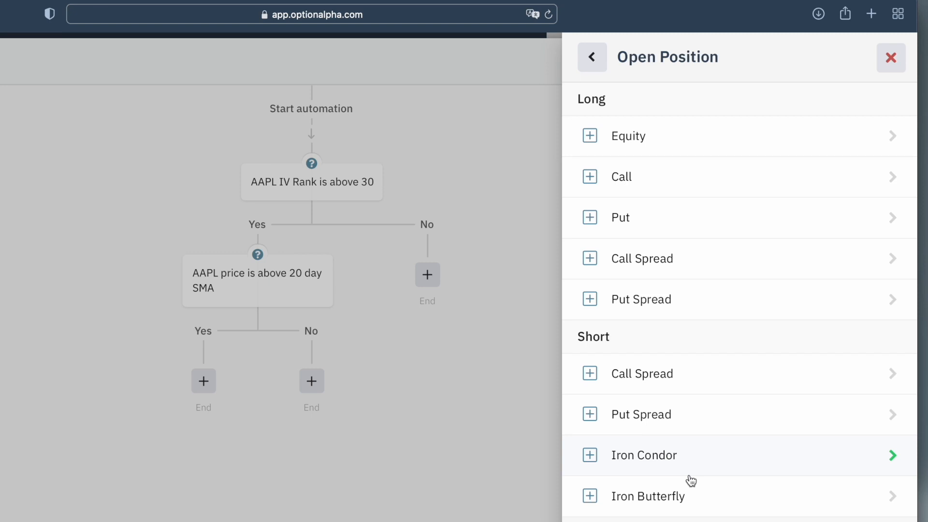
click(698, 417)
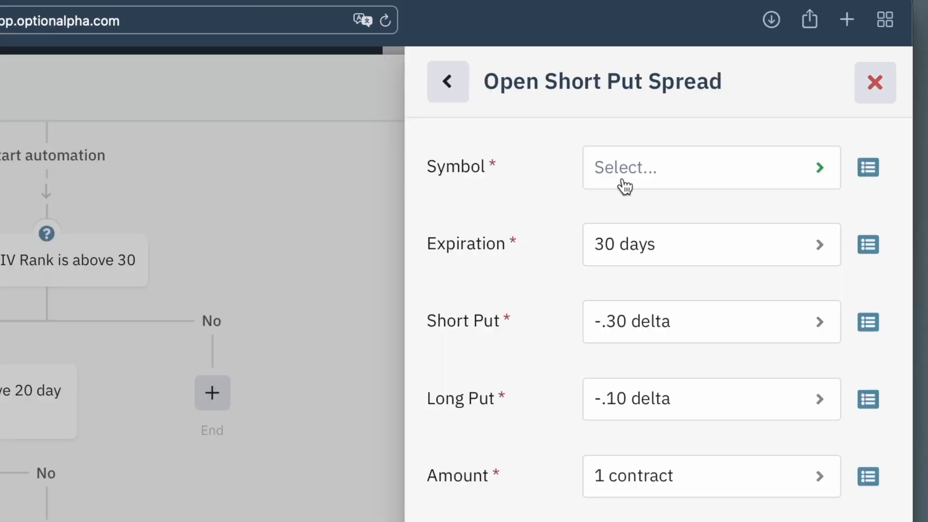
click(714, 126)
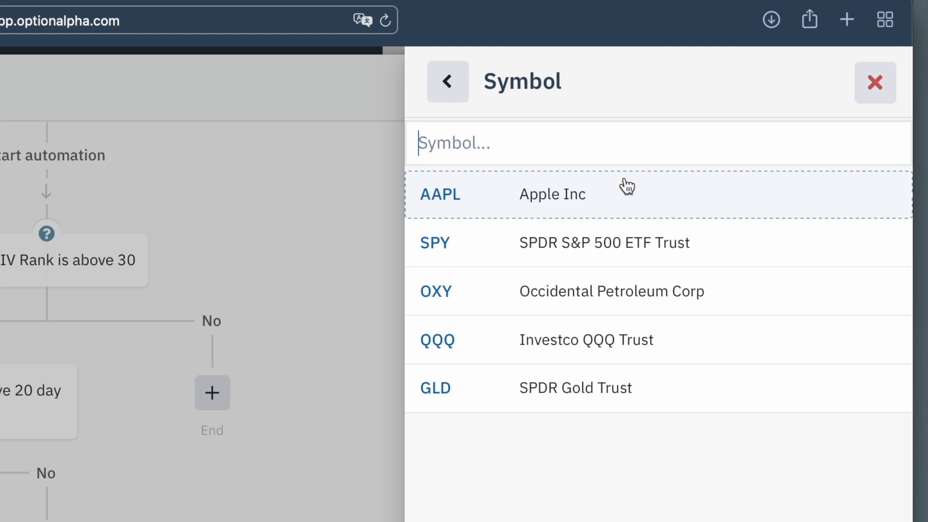
click(465, 201)
Set the short put spread's expiration to at least 30 days with any series.
click(656, 260)
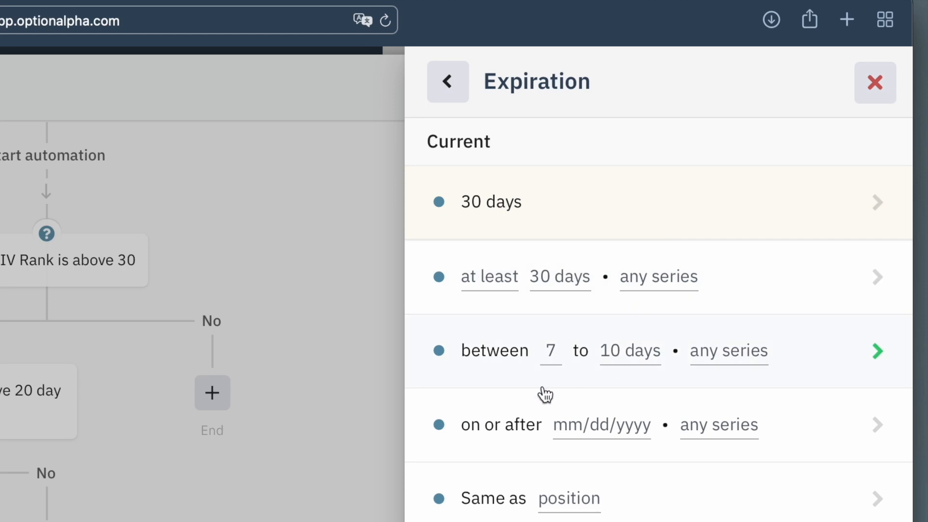
click(512, 298)
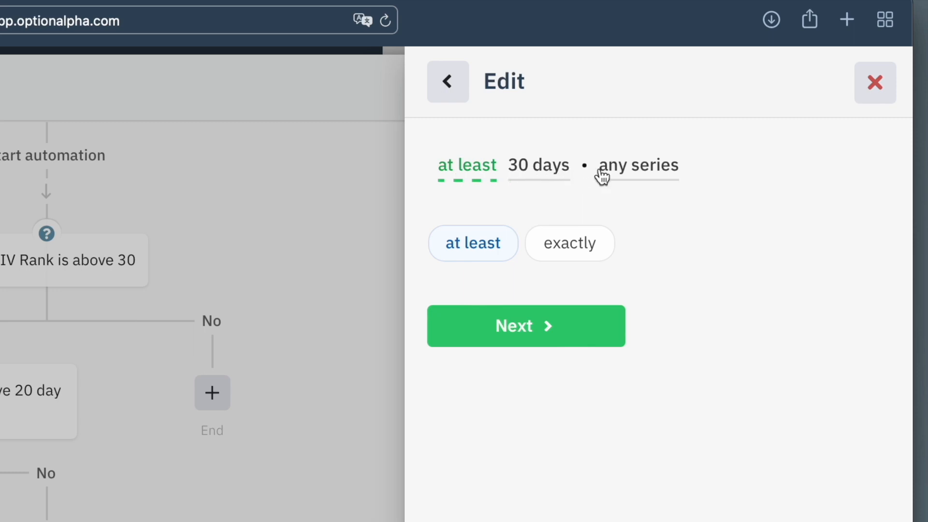
click(521, 325)
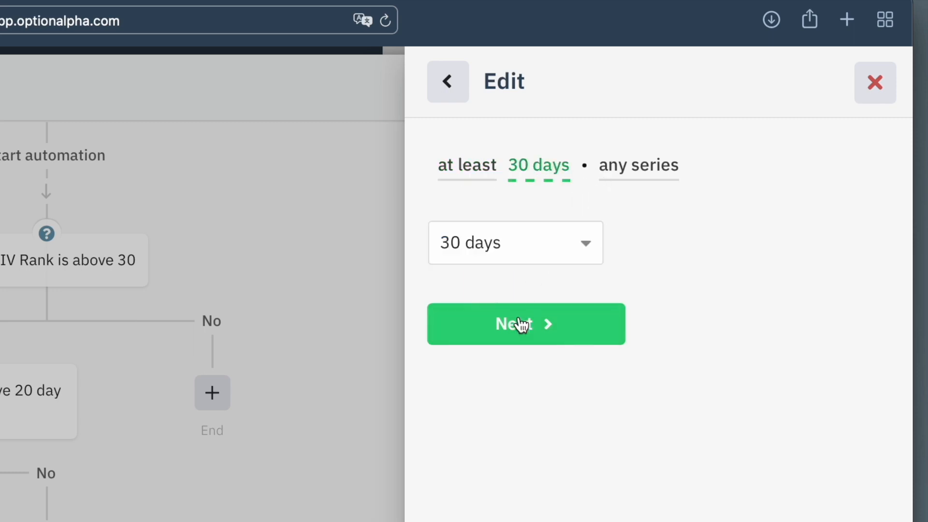
click(521, 325)
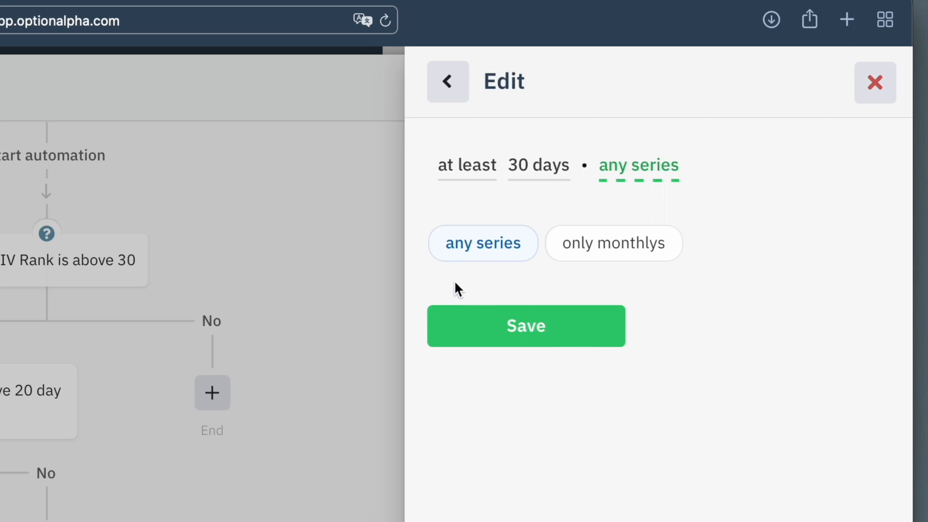
click(507, 326)
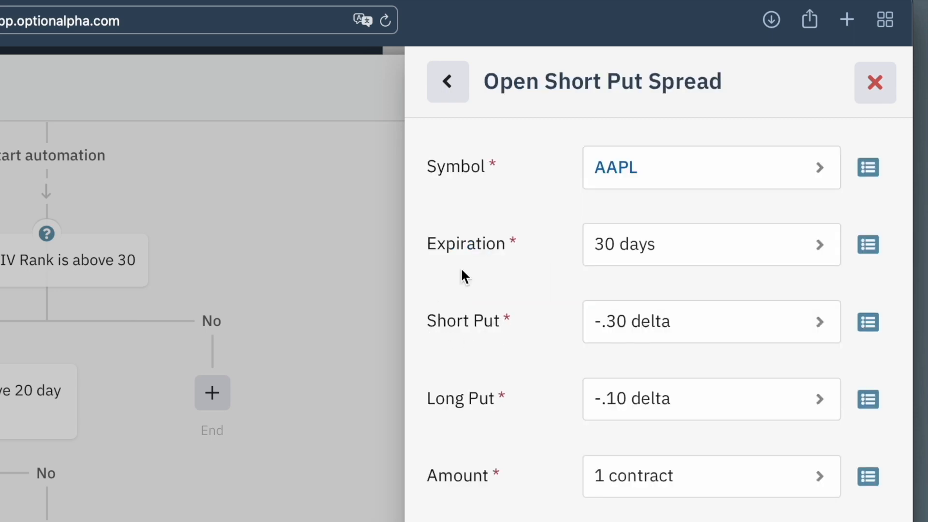
Set the short put leg to -.30 delta or closest.
click(606, 330)
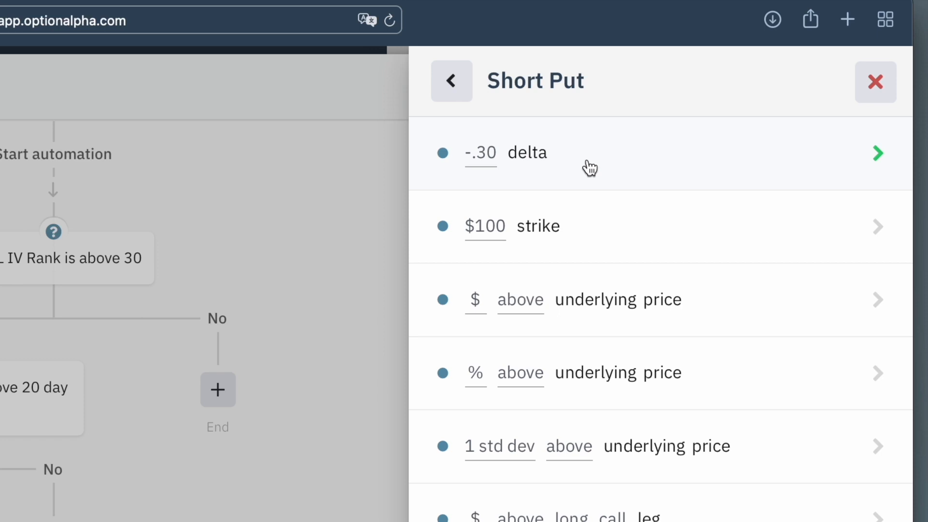
click(586, 166)
click(539, 250)
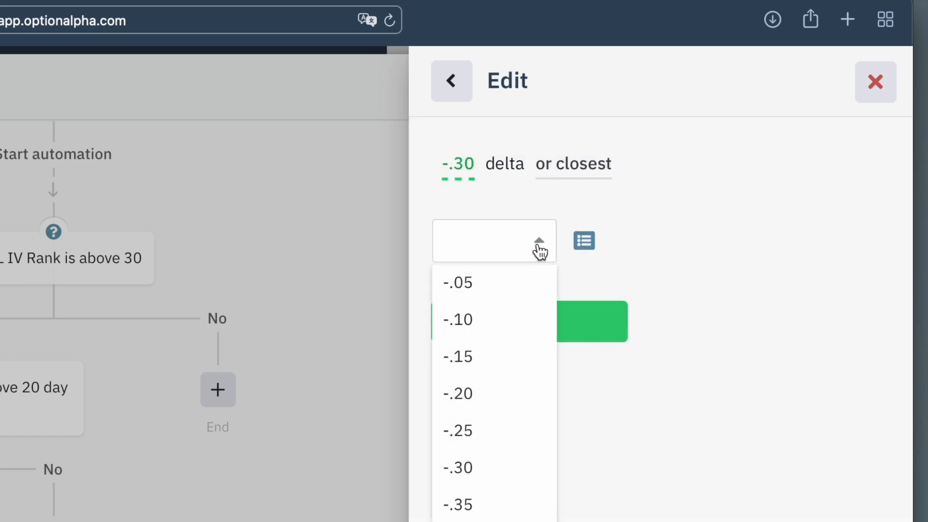
click(488, 467)
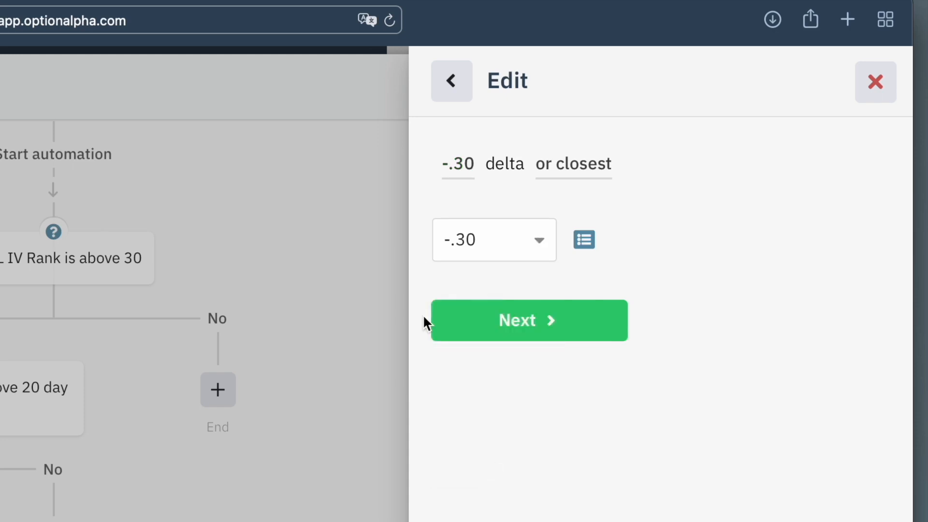
click(502, 313)
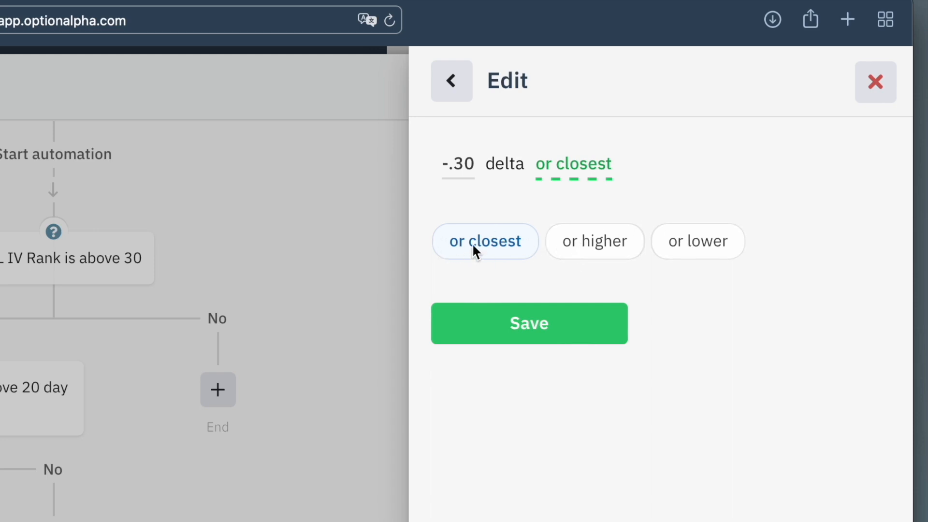
click(496, 339)
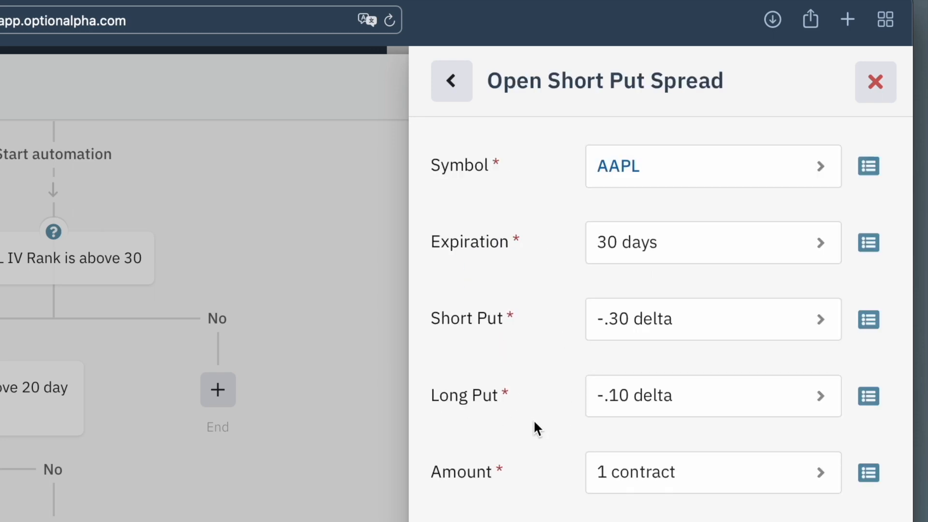
Set the long put leg to $5.00 below the short put leg or closest.
click(665, 399)
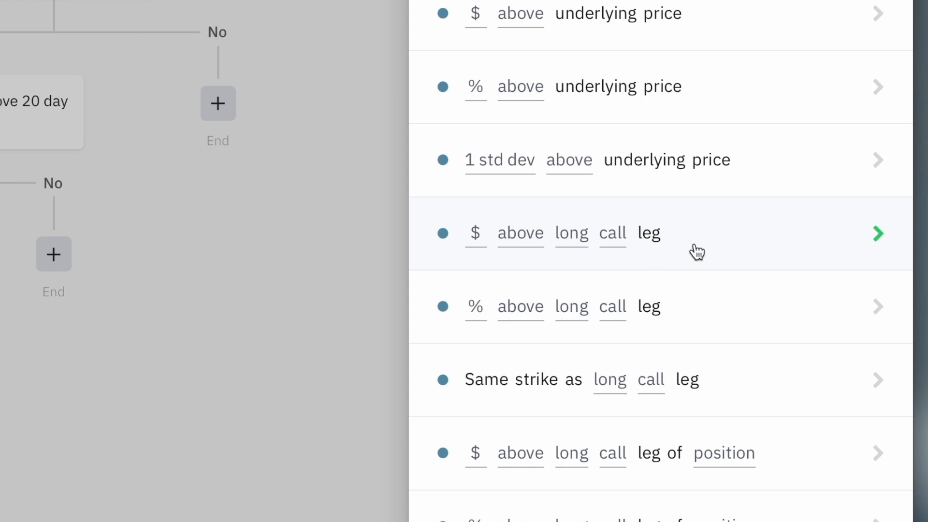
click(698, 251)
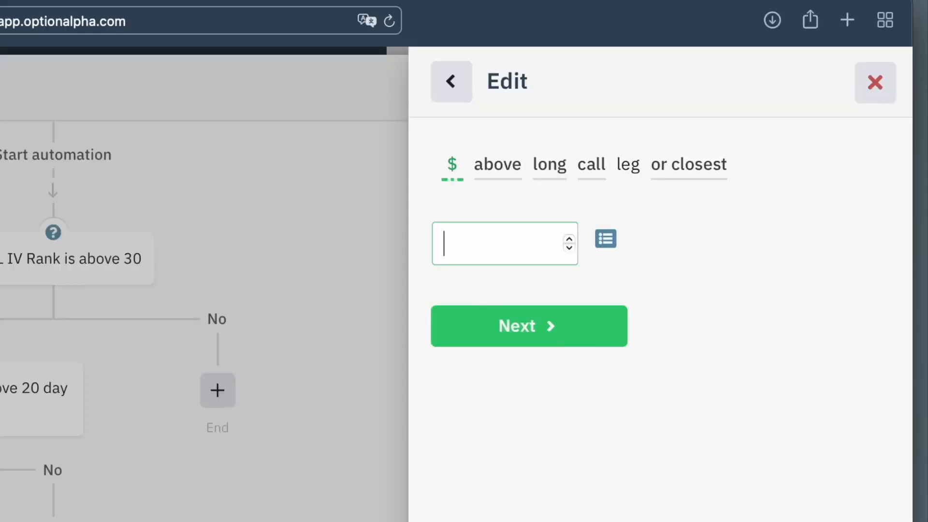
text(5)
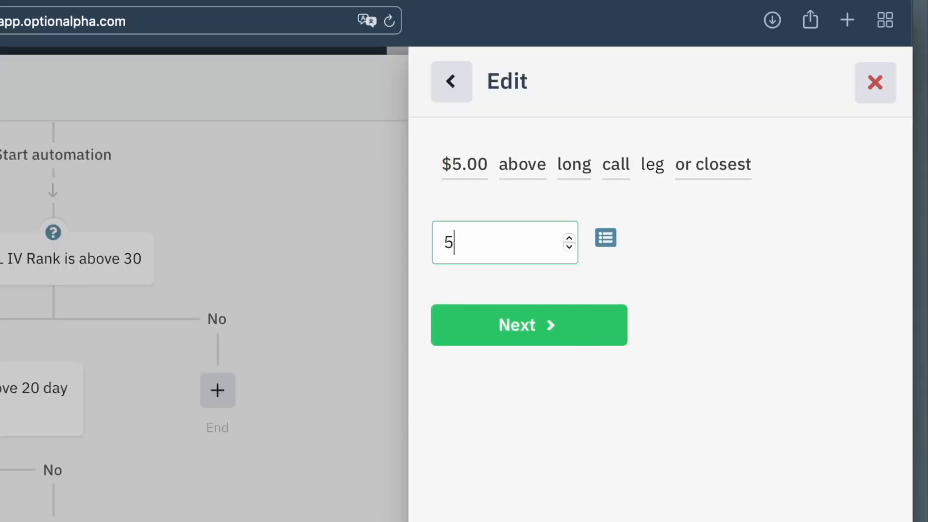
click(549, 323)
click(571, 250)
click(534, 325)
click(565, 254)
click(507, 321)
click(559, 252)
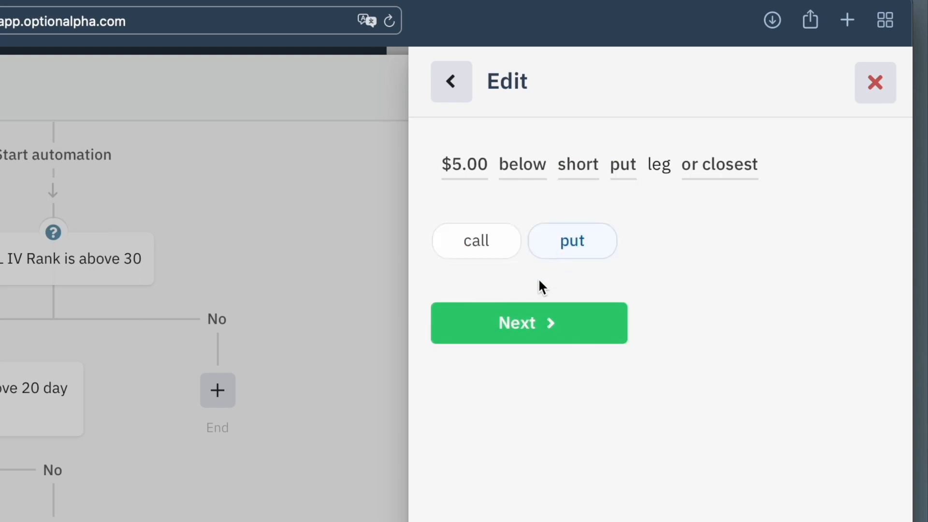
click(527, 324)
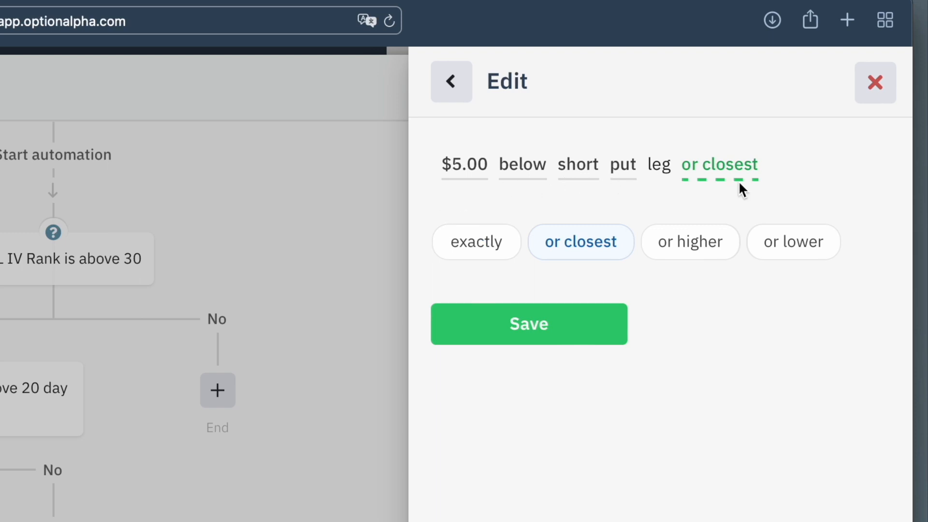
click(541, 344)
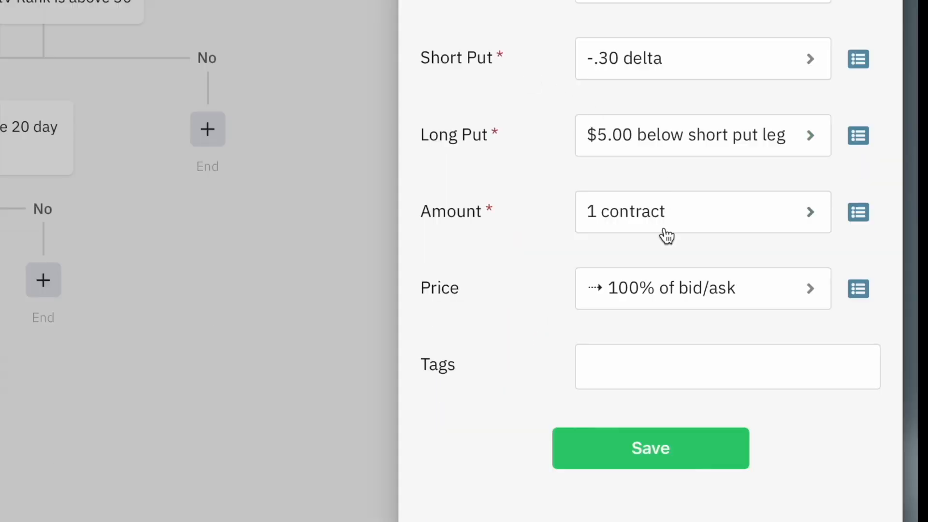
Set the position's SmartPricing final price to 75% of the bid/ask spread and save the price setting.
click(646, 288)
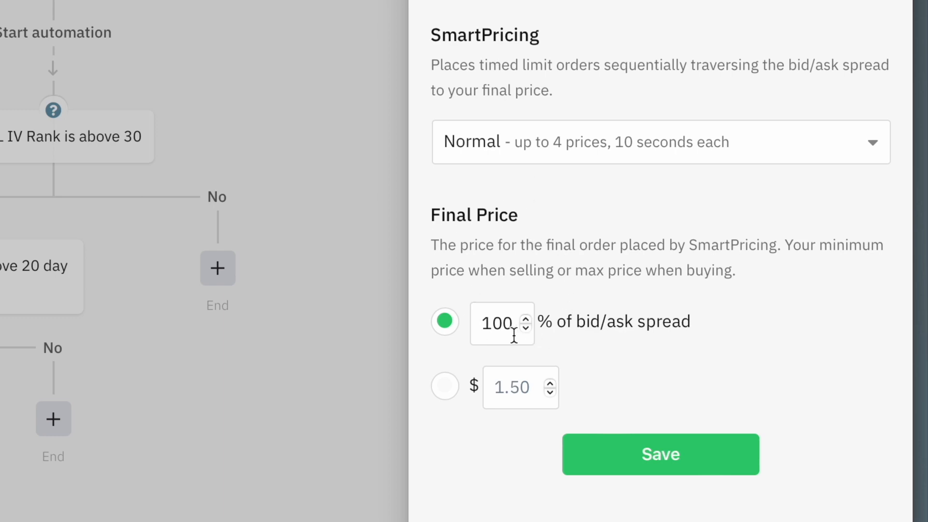
drag(484, 325, 531, 328)
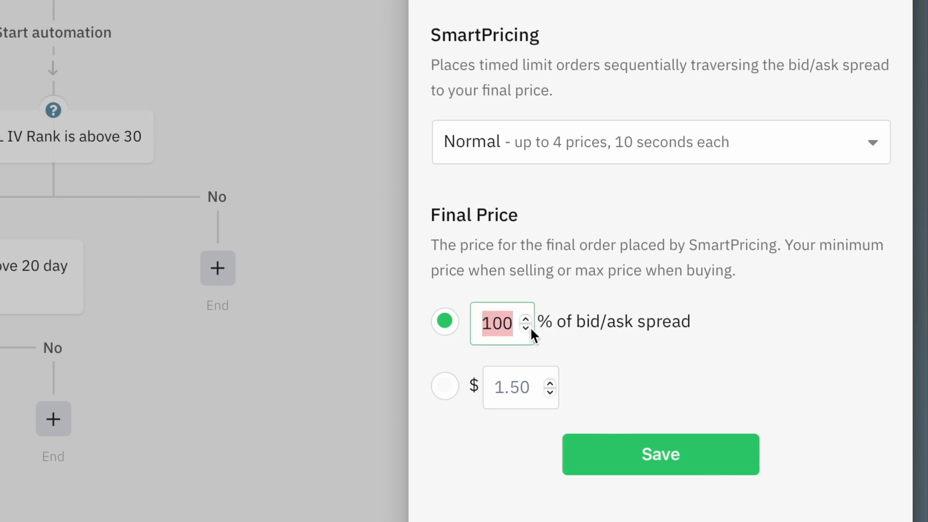
text(75)
click(704, 320)
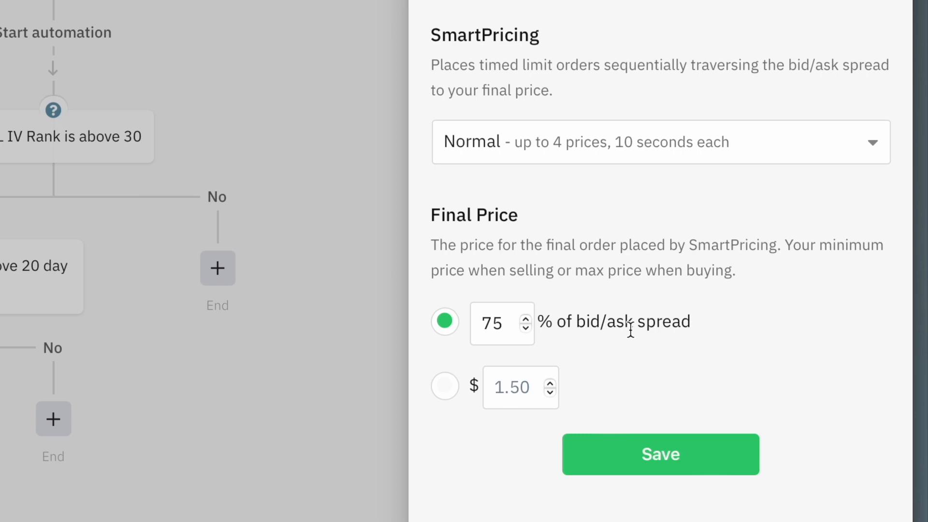
click(656, 439)
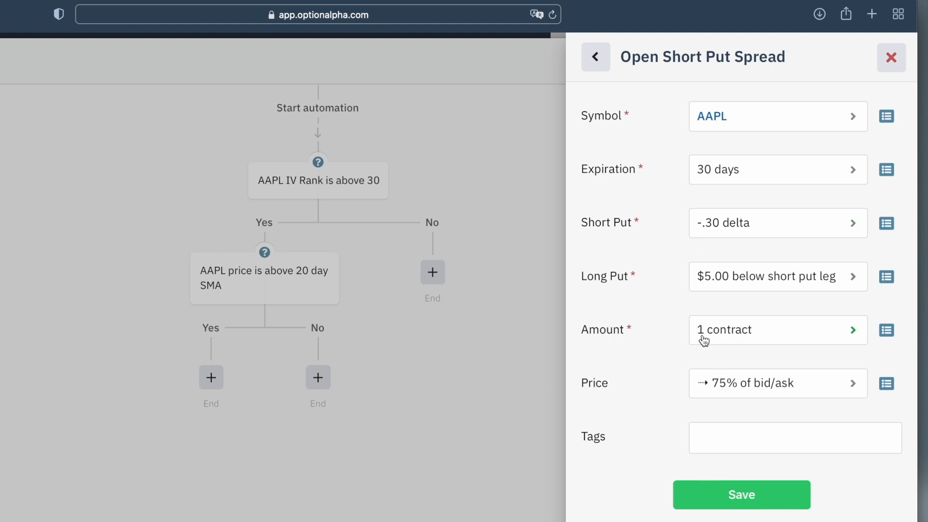
Save the short put spread action and then the new scanner automation.
click(739, 494)
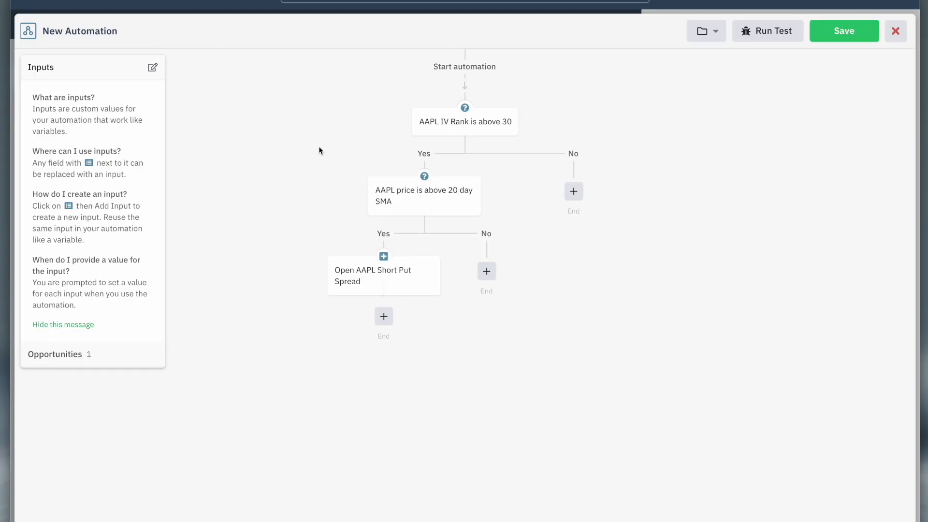
click(854, 32)
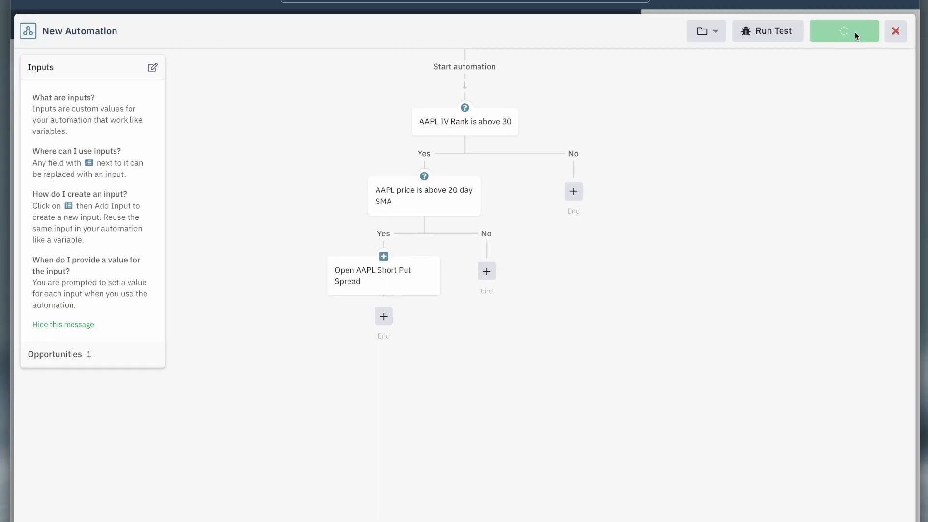
click(781, 116)
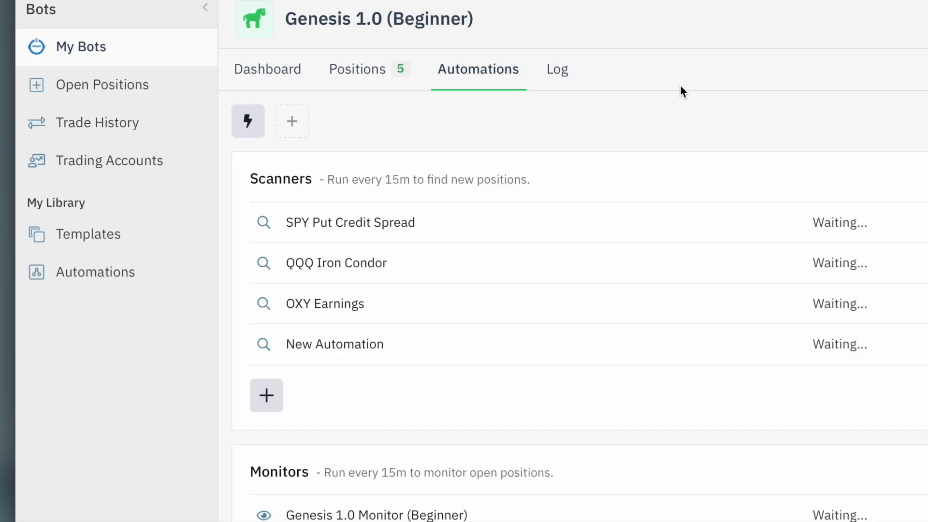
Rename the new scanner automation as "AAPL Put Credit Spread" and save it.
click(313, 347)
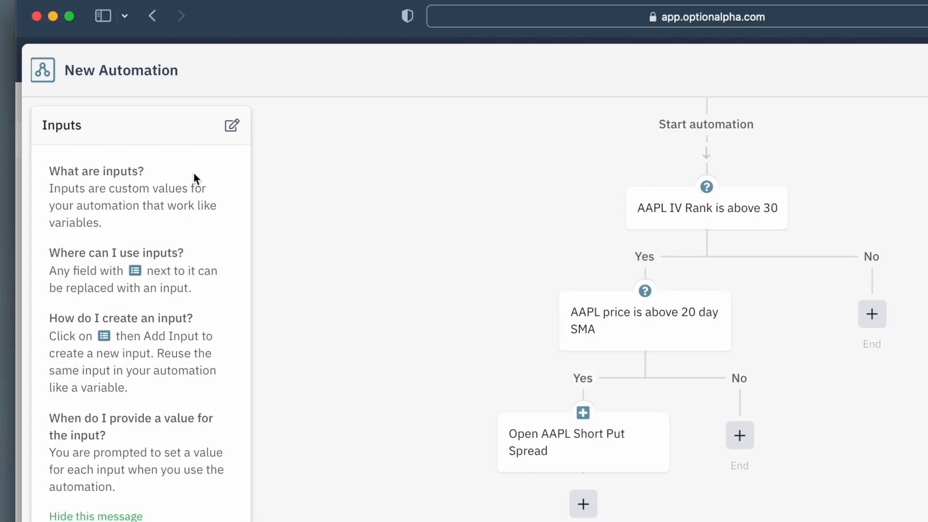
click(173, 71)
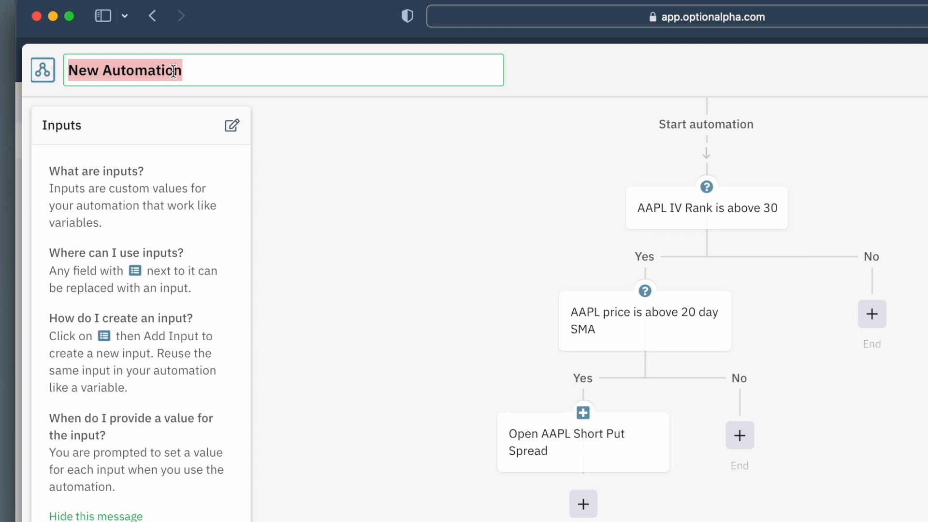
text(AAPL Put Credit Spread)
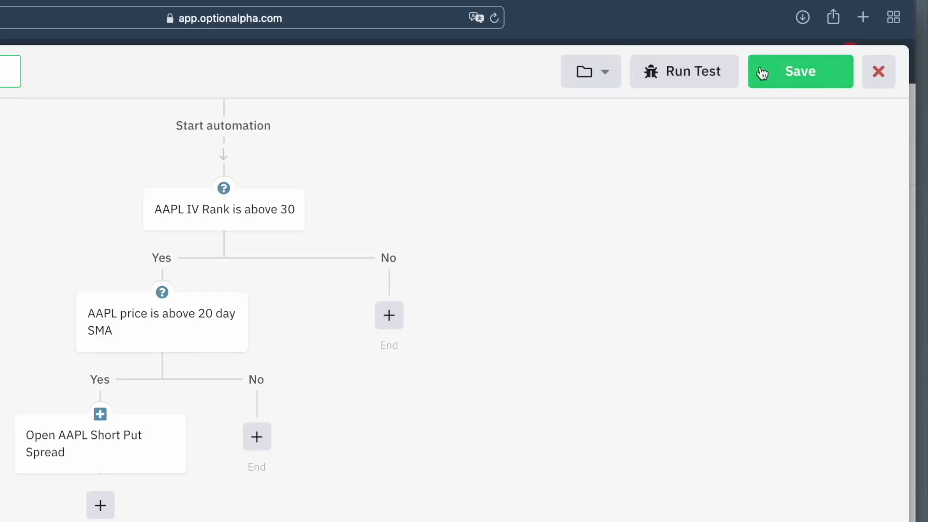
click(762, 73)
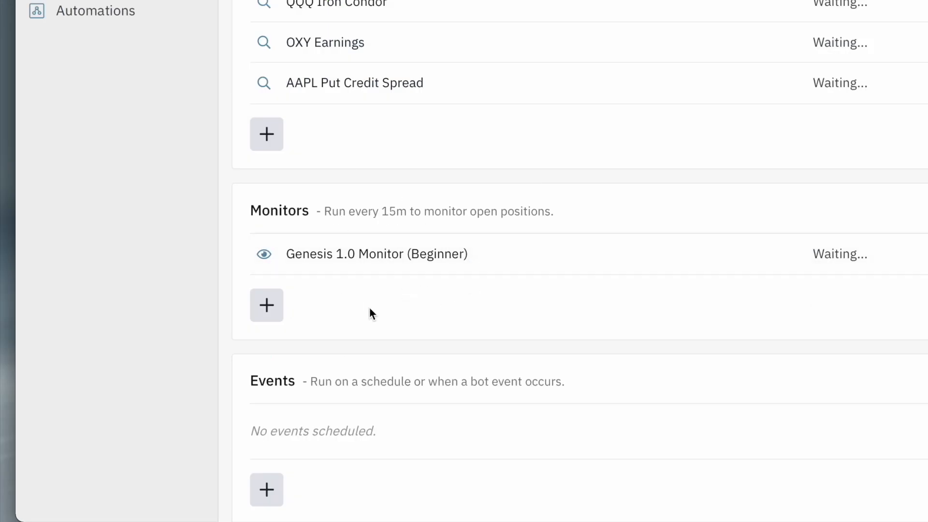
Open the Genesis 1.0 Monitor (Beginner) automation and examine its position loop, profit and expiration decisions, and Close Position actions.
click(365, 254)
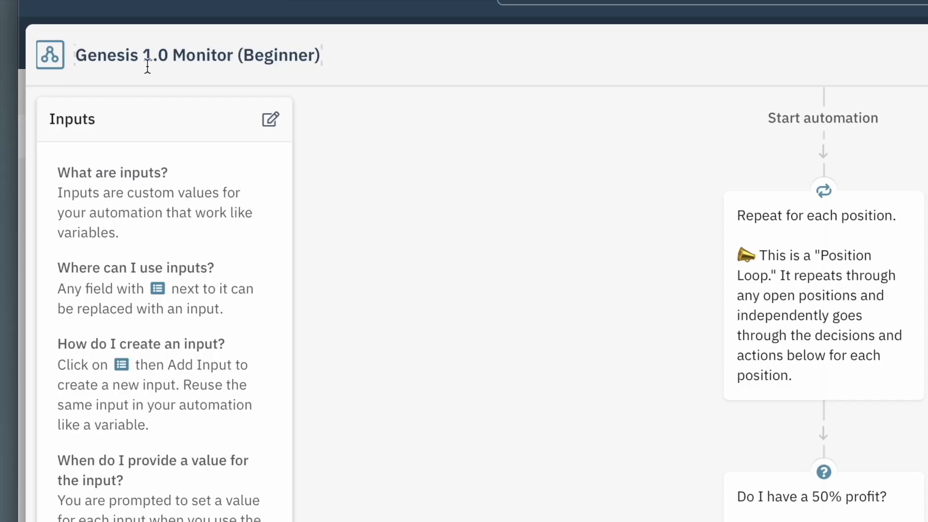
scroll(612, 195, down, 1)
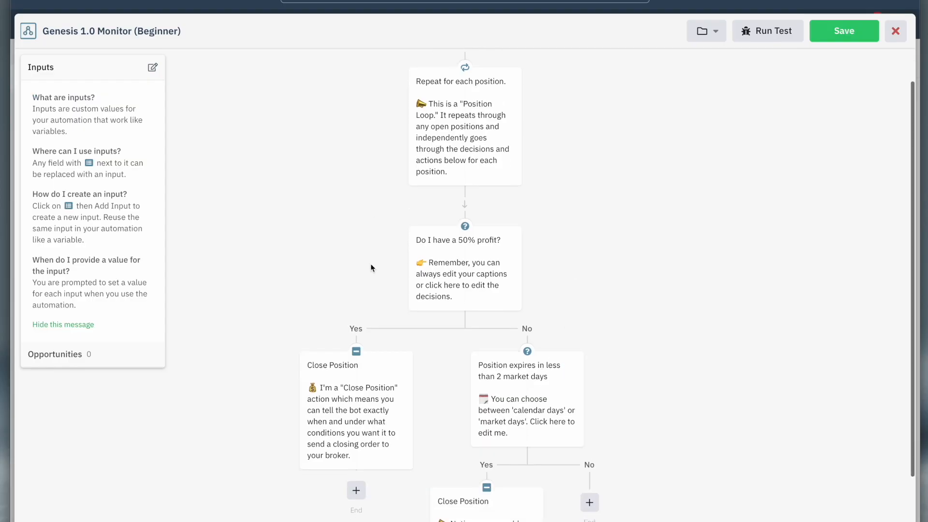
scroll(533, 91, up, 1)
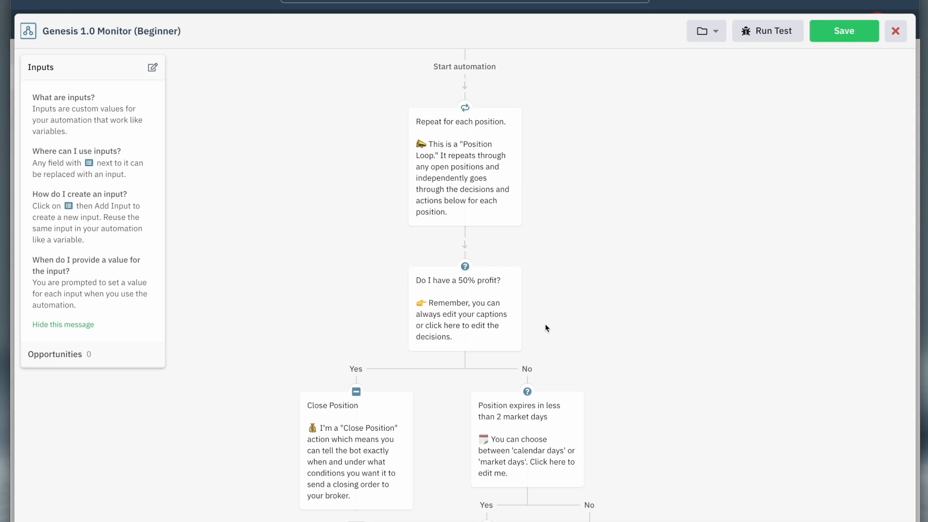
mouse_move(449, 109)
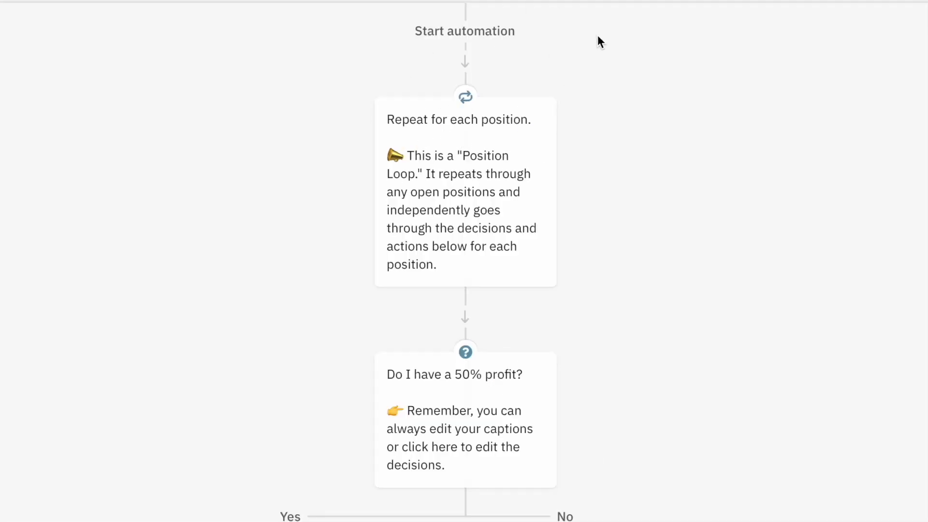
scroll(587, 145, down, 1)
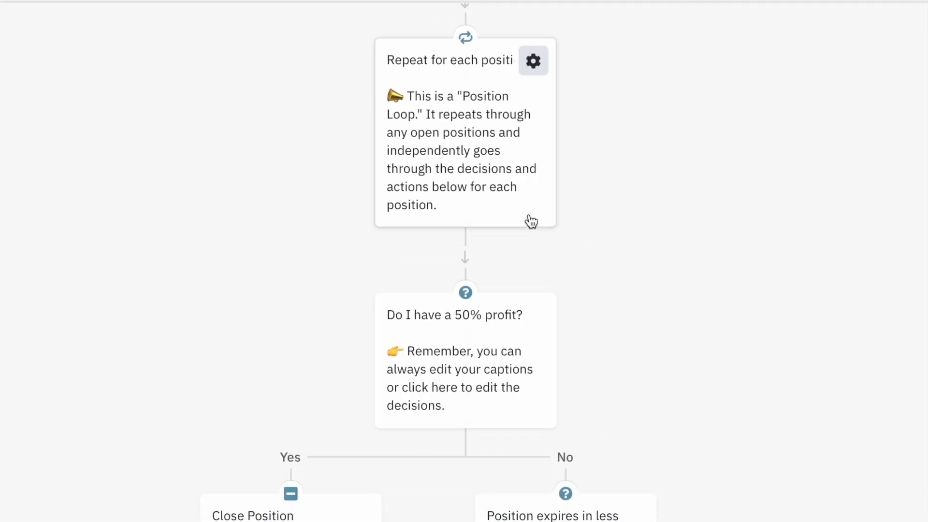
mouse_move(507, 401)
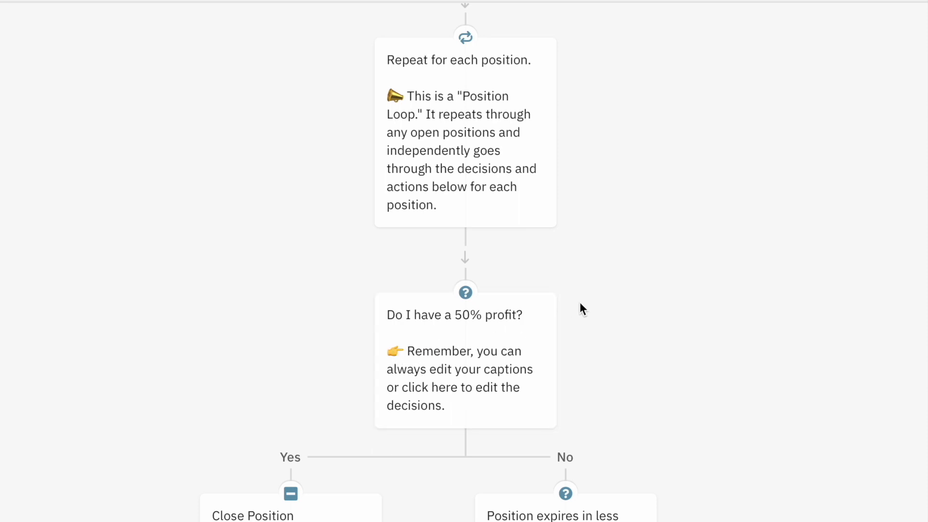
scroll(580, 305, down, 5)
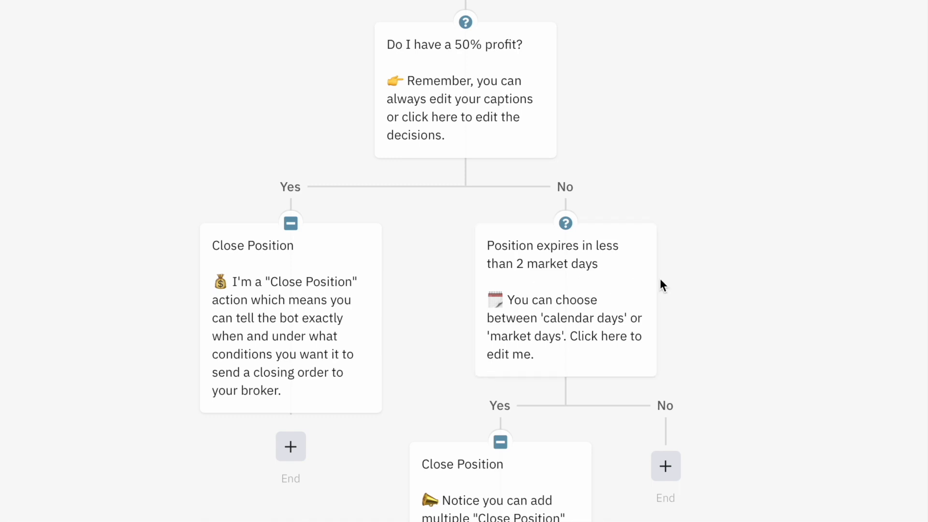
scroll(642, 348, down, 4)
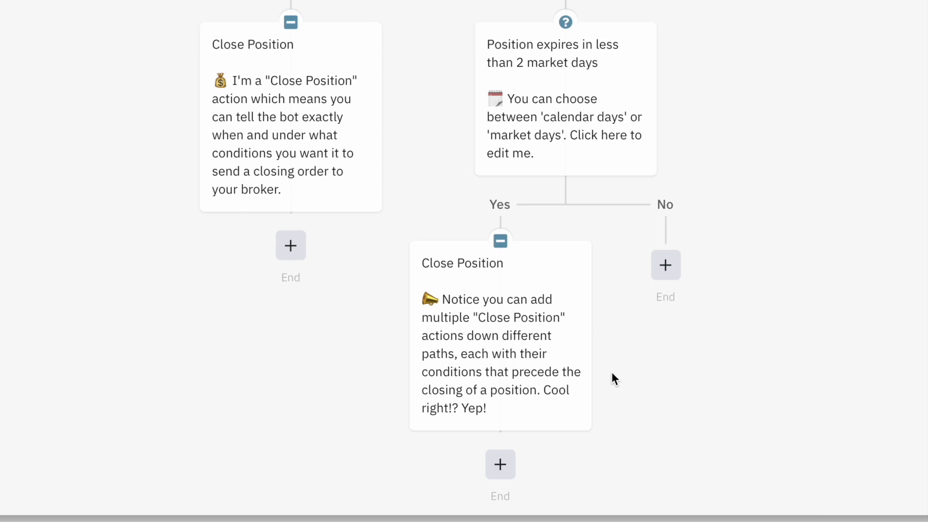
Review the monitor's position loop and its profit and expiration branches, close its editor, and look over the bot's scanners and monitors.
scroll(572, 58, up, 4)
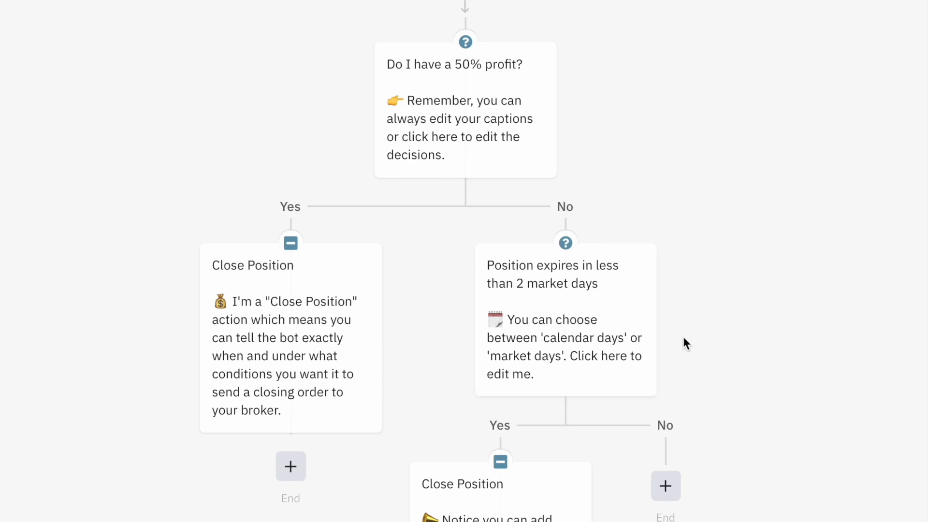
scroll(682, 336, down, 4)
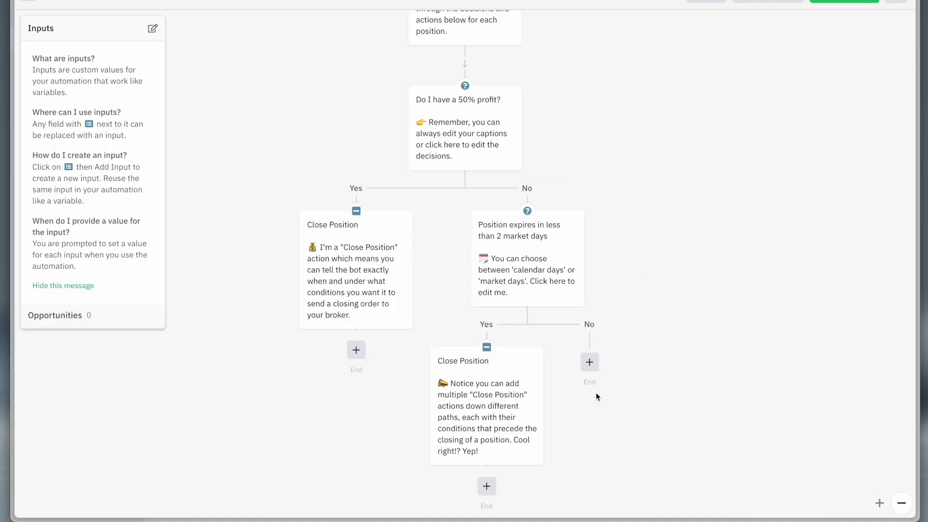
scroll(596, 392, up, 3)
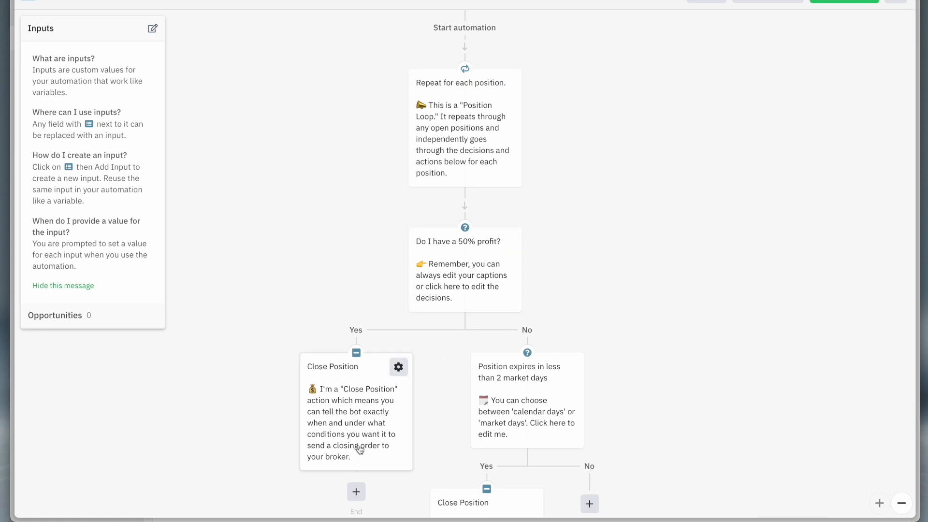
click(844, 2)
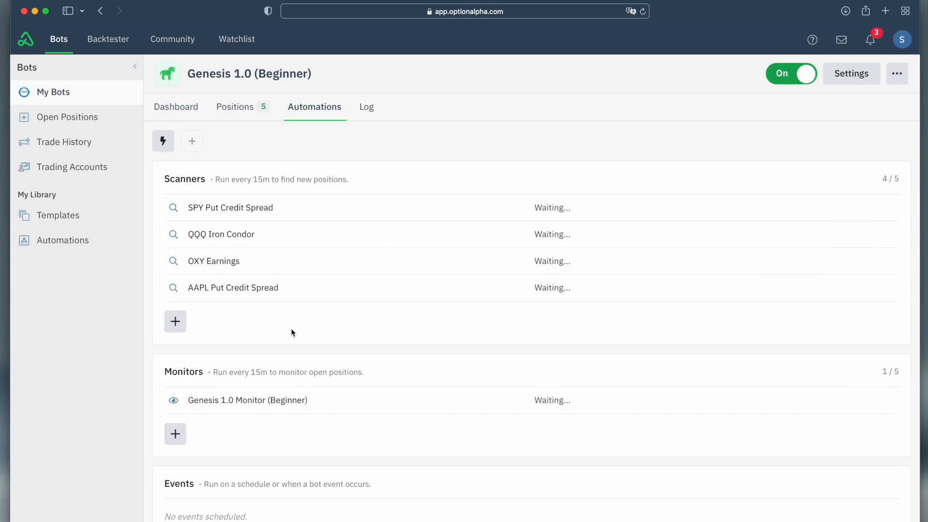
scroll(176, 207, down, 1)
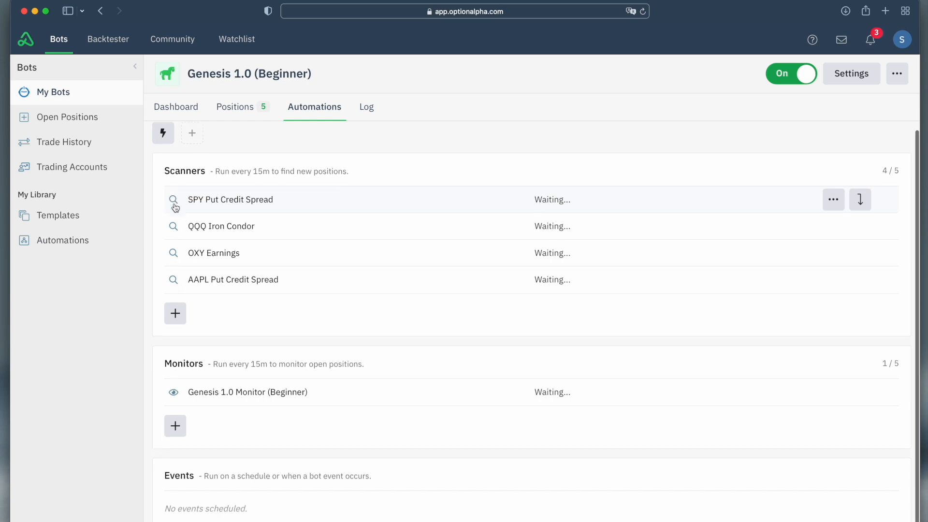
scroll(175, 207, down, 1)
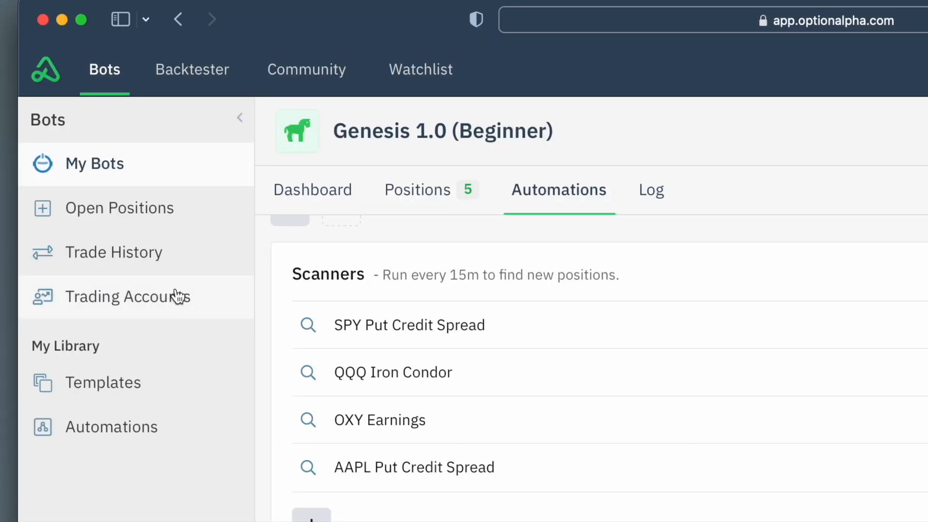
View the details of the -400, +395 SPY short put spread in the open positions, close them, and show the trade history.
click(192, 217)
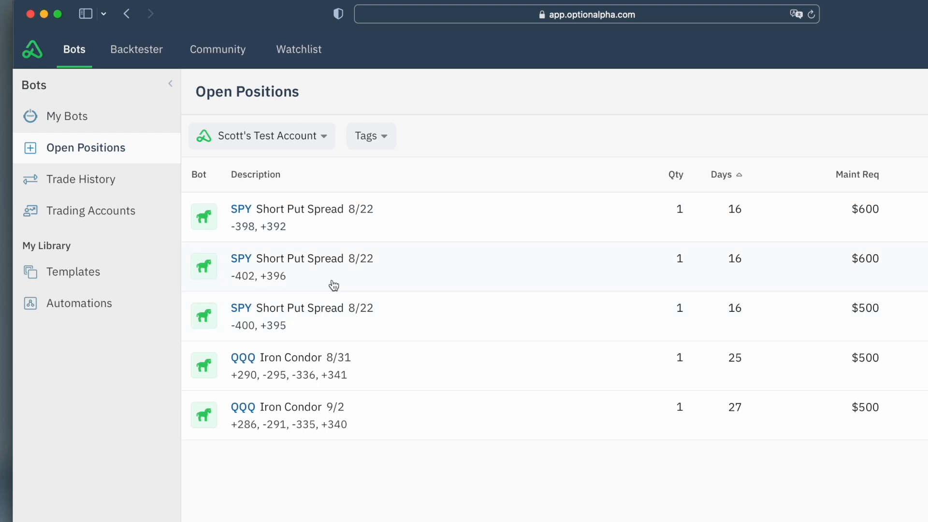
click(303, 323)
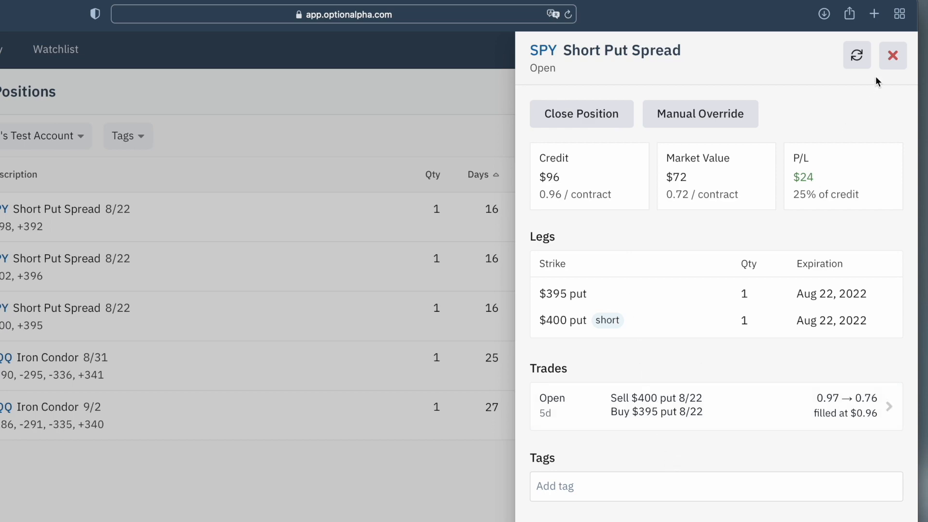
click(892, 55)
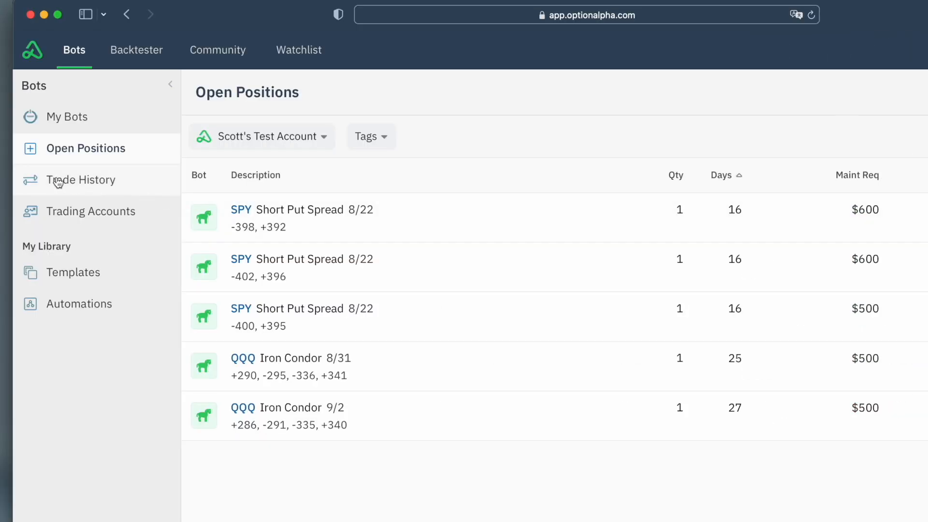
click(104, 180)
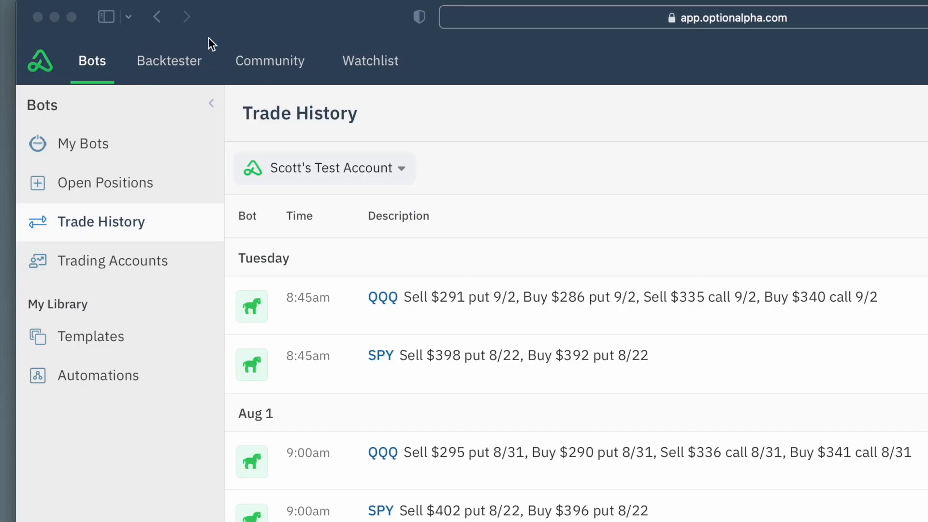
Open the Backtester's Discover page and look through its strategy rankings, such as growth rate, max drawdown and win rate.
click(196, 62)
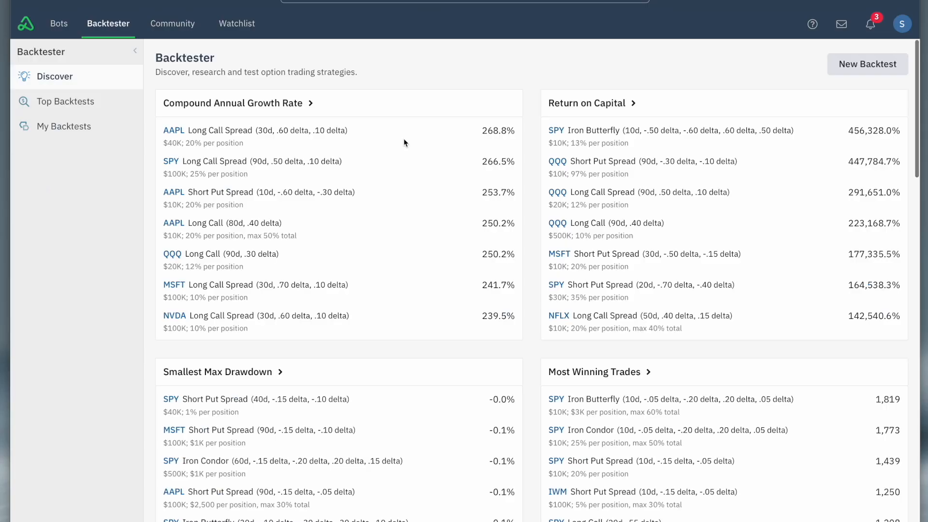
scroll(633, 243, down, 5)
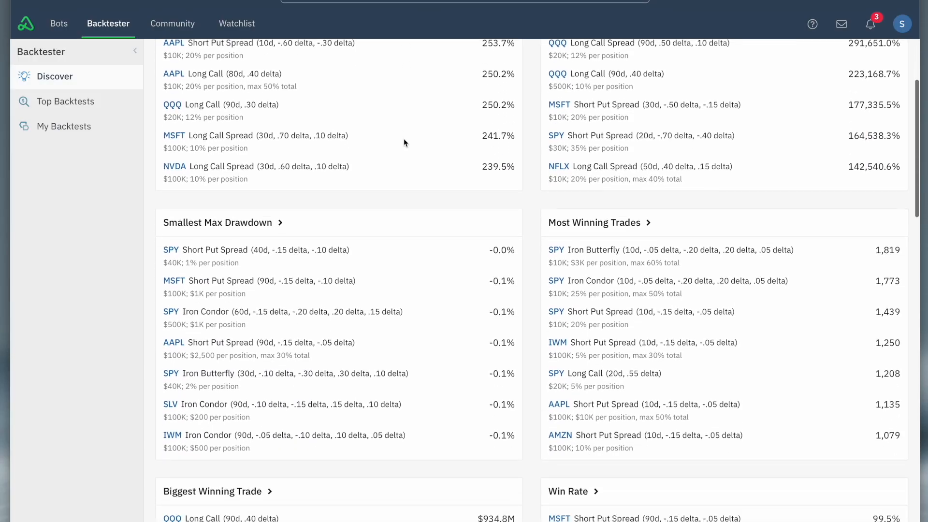
scroll(538, 325, down, 7)
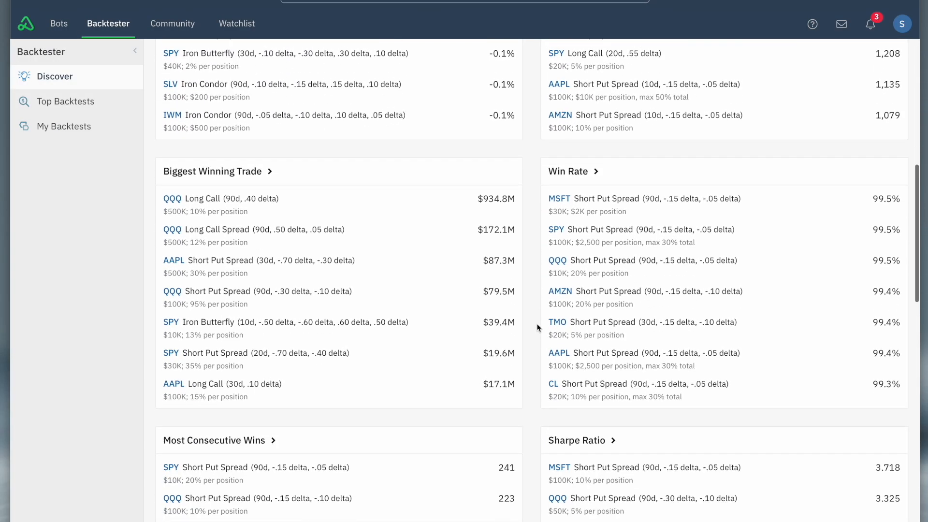
scroll(538, 327, up, 12)
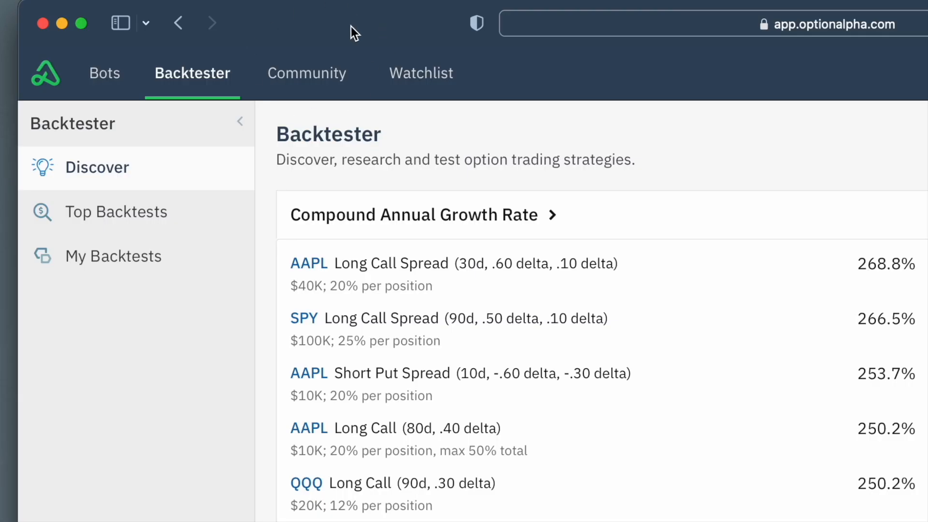
Open the Community page and browse its Open Discussion, Template Exchange, Strategy Central and Get Help sections.
click(304, 77)
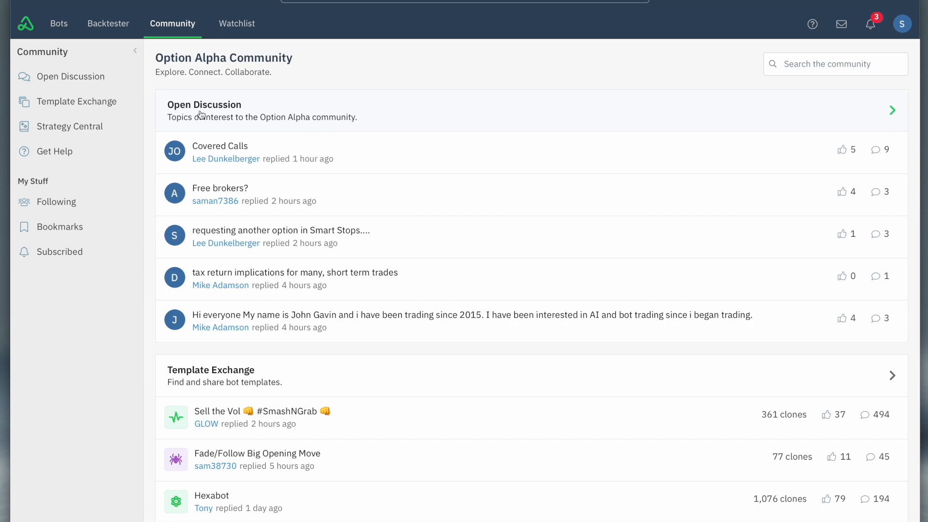
scroll(286, 162, down, 3)
scroll(287, 164, down, 1)
scroll(269, 180, down, 4)
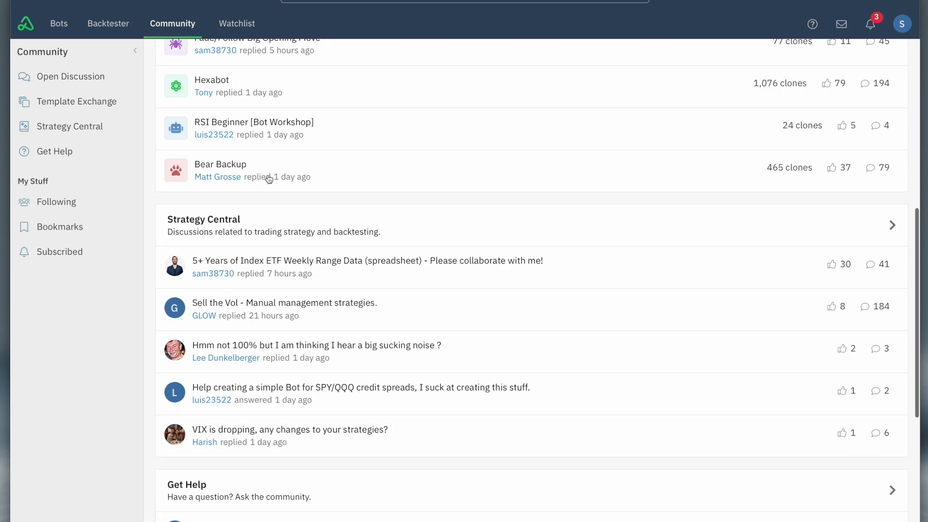
scroll(298, 208, down, 4)
scroll(290, 301, down, 3)
scroll(348, 228, up, 15)
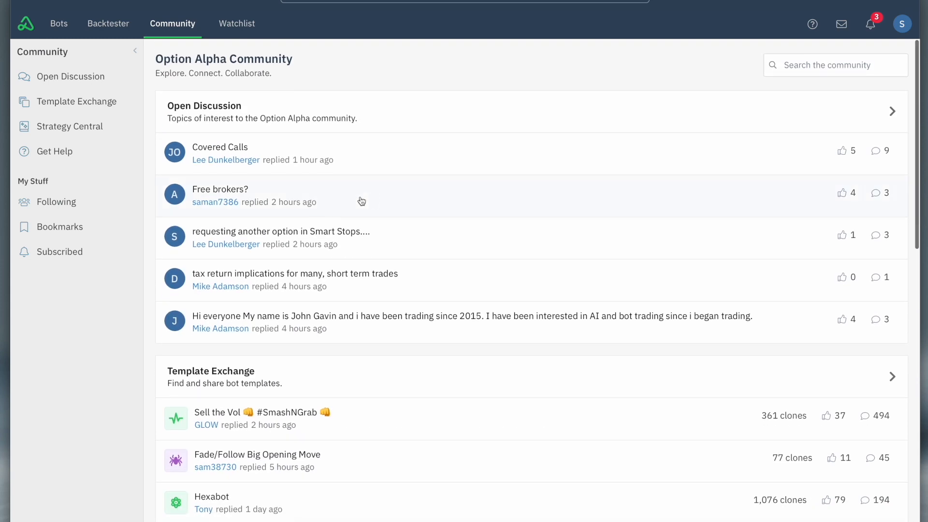
mouse_move(317, 292)
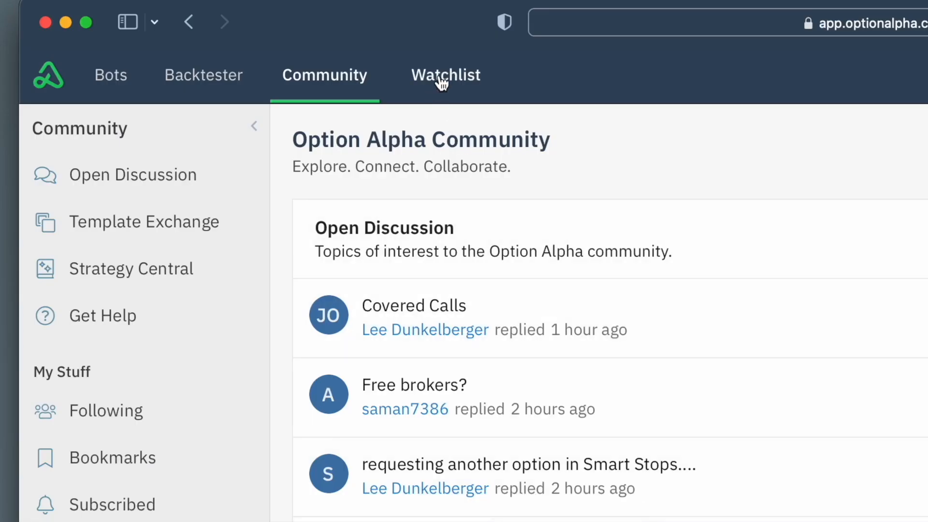
Look through the Watchlist's Discover rankings and show the saved symbols under My Tickers.
click(447, 74)
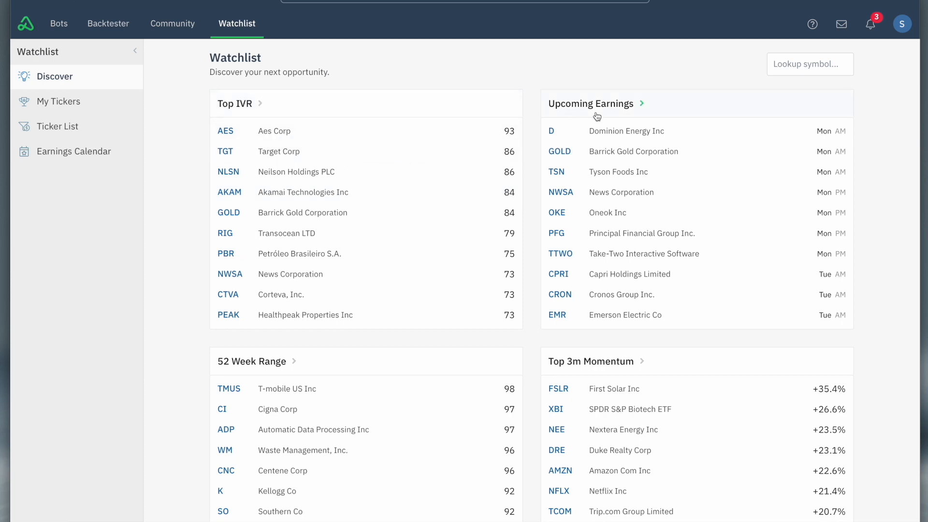
scroll(596, 159, down, 2)
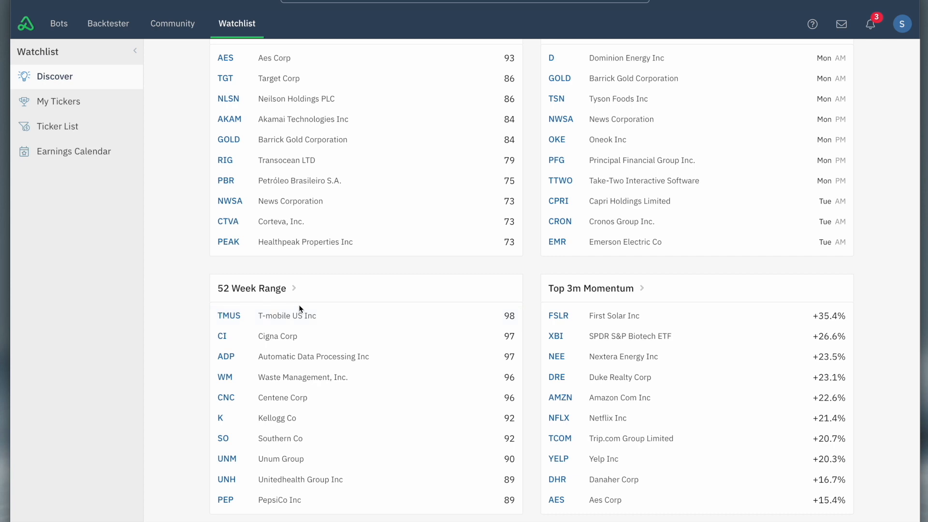
scroll(298, 309, up, 2)
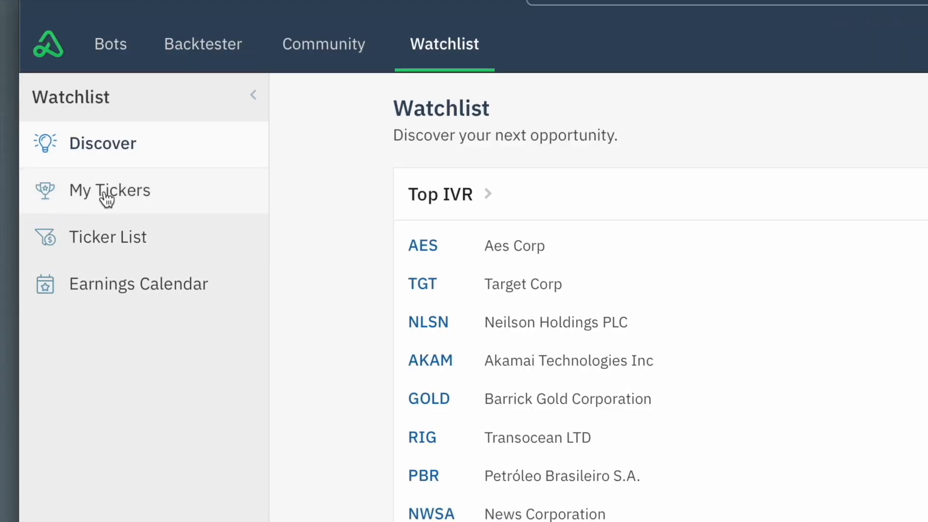
click(145, 195)
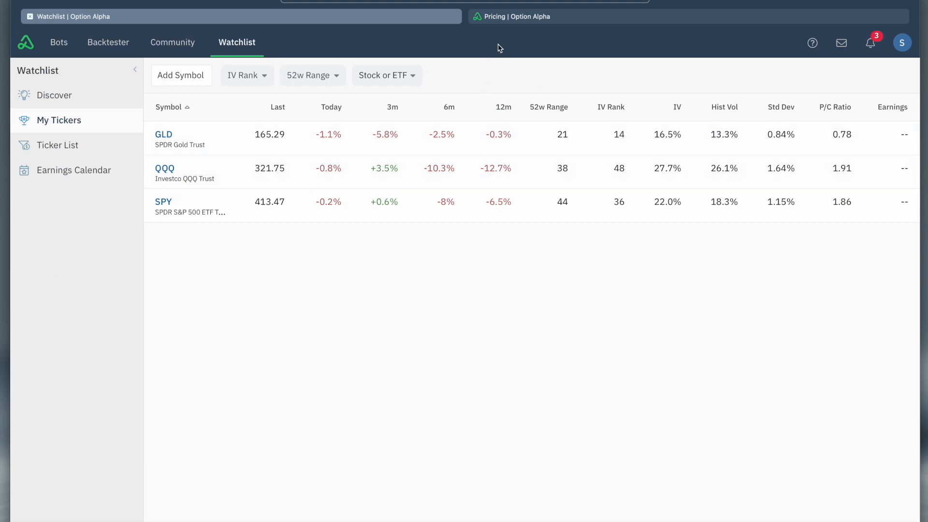
Switch to the Option Alpha pricing page and compare the Free Trial, Starter, Pro and Elite plans, highlighting the Free Trial description.
click(520, 18)
scroll(355, 116, down, 2)
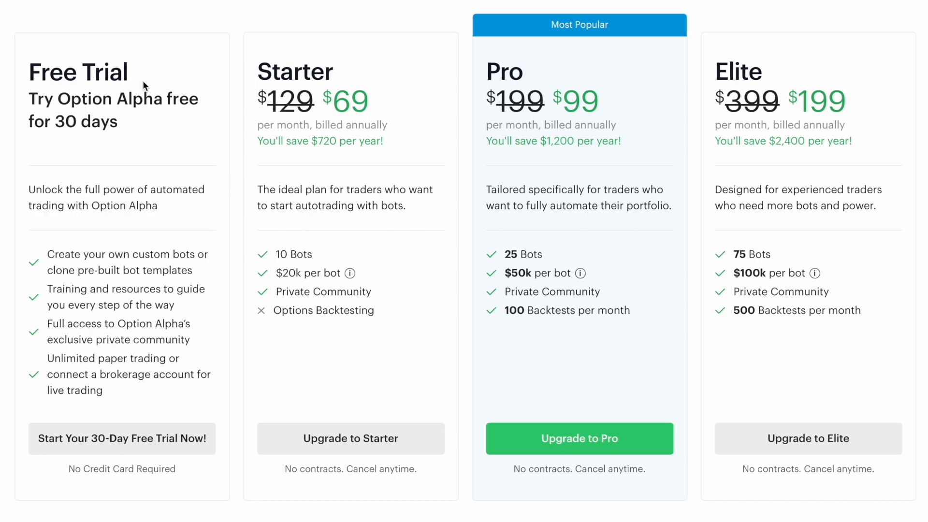
drag(162, 207, 29, 189)
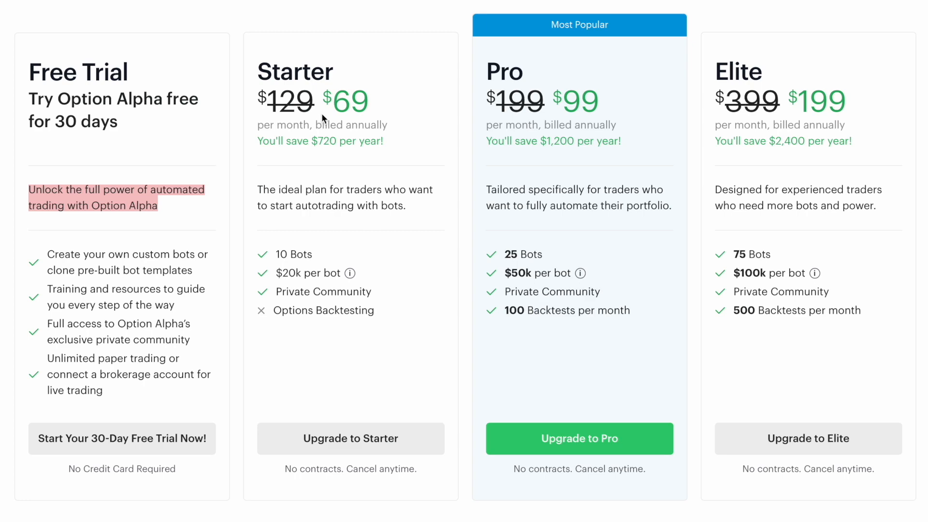
scroll(444, 79, up, 2)
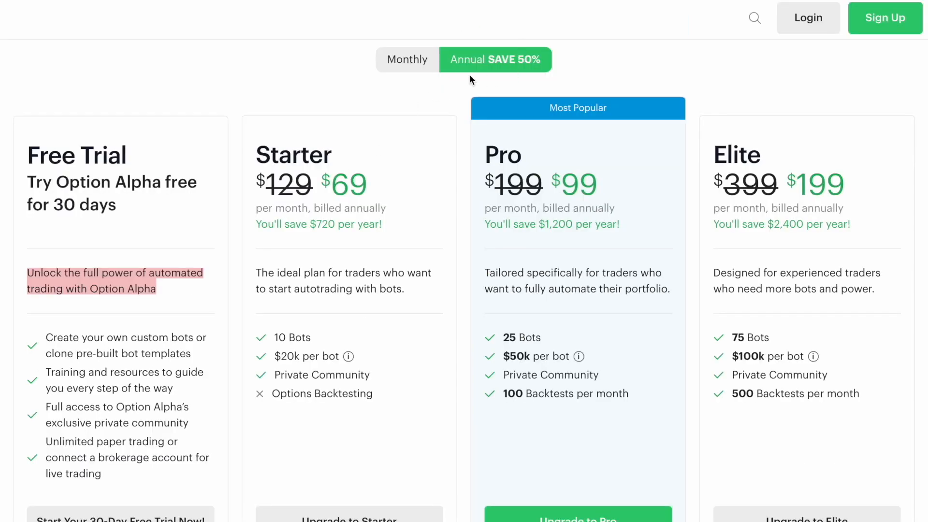